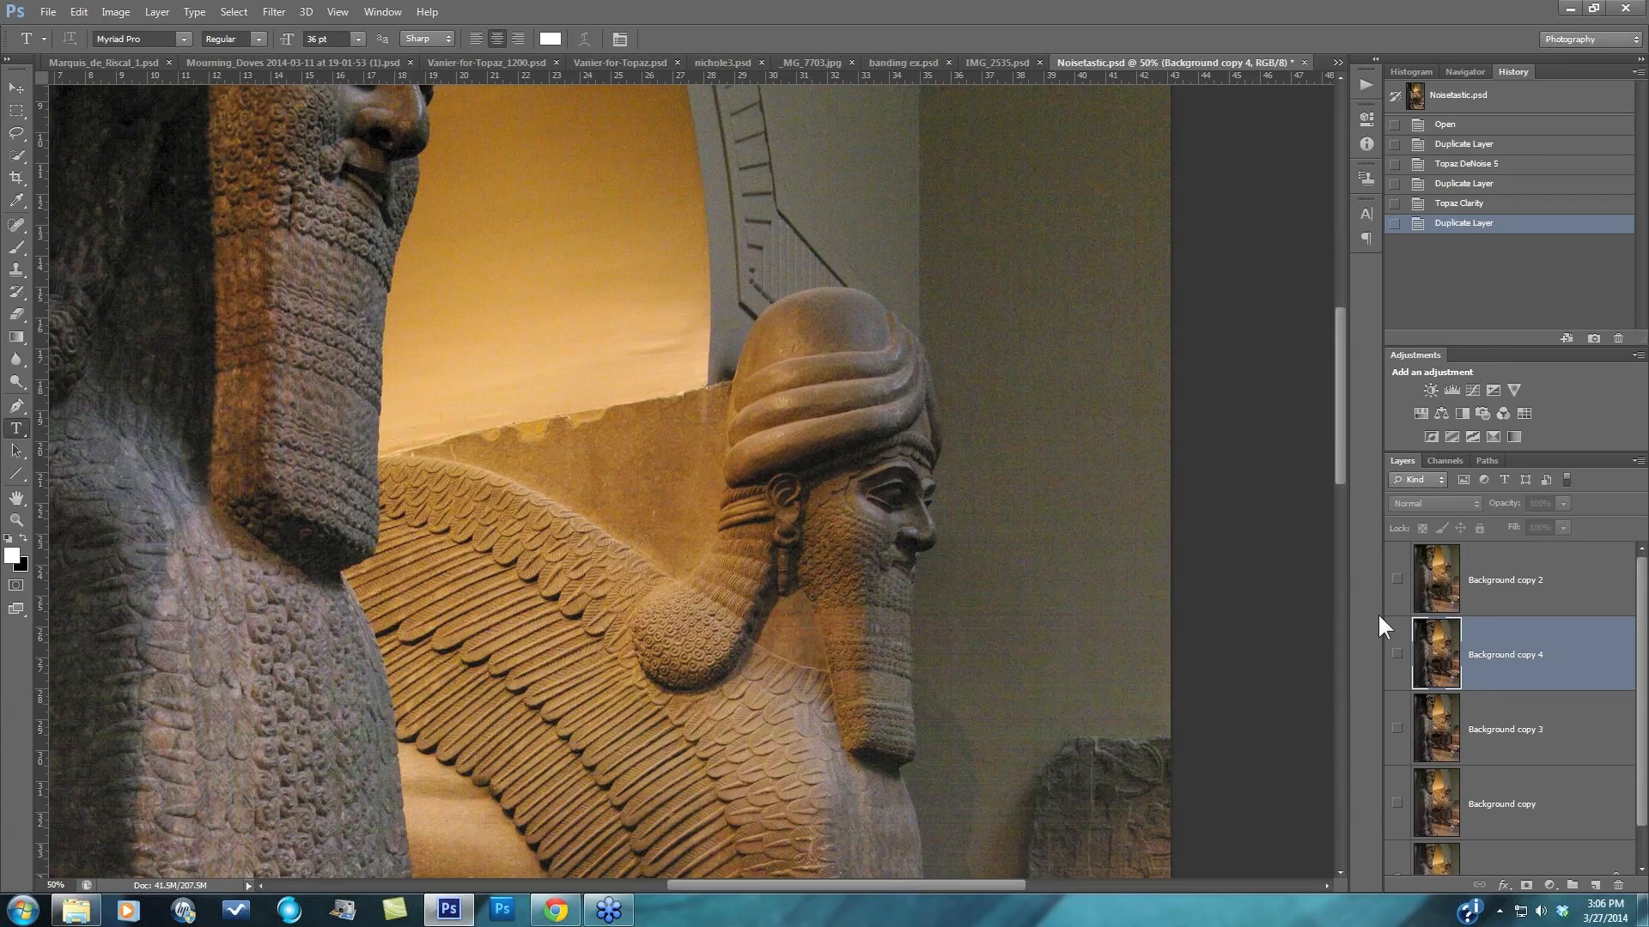
- Compare the photo with the Background copy layer shown and hidden, leaving that layer visible
drag(1641, 683, 1639, 740)
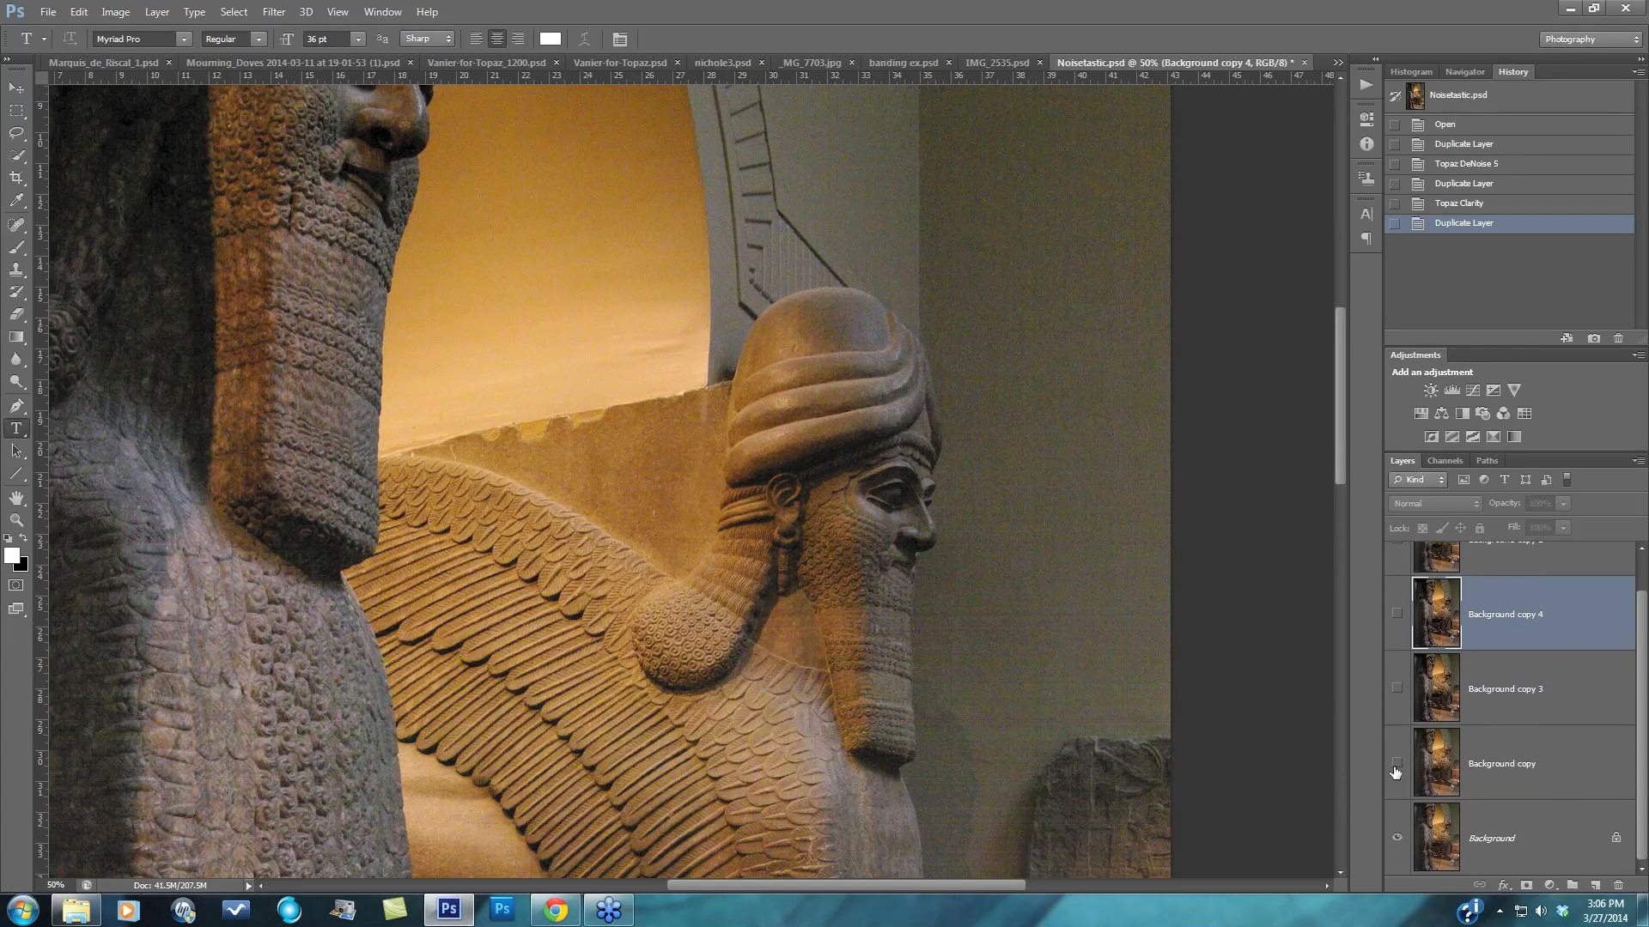
click(1396, 764)
click(1396, 764)
click(1396, 765)
- Review the camera data in the file information of Noisetastic.psd, leaving the metadata unedited
click(49, 9)
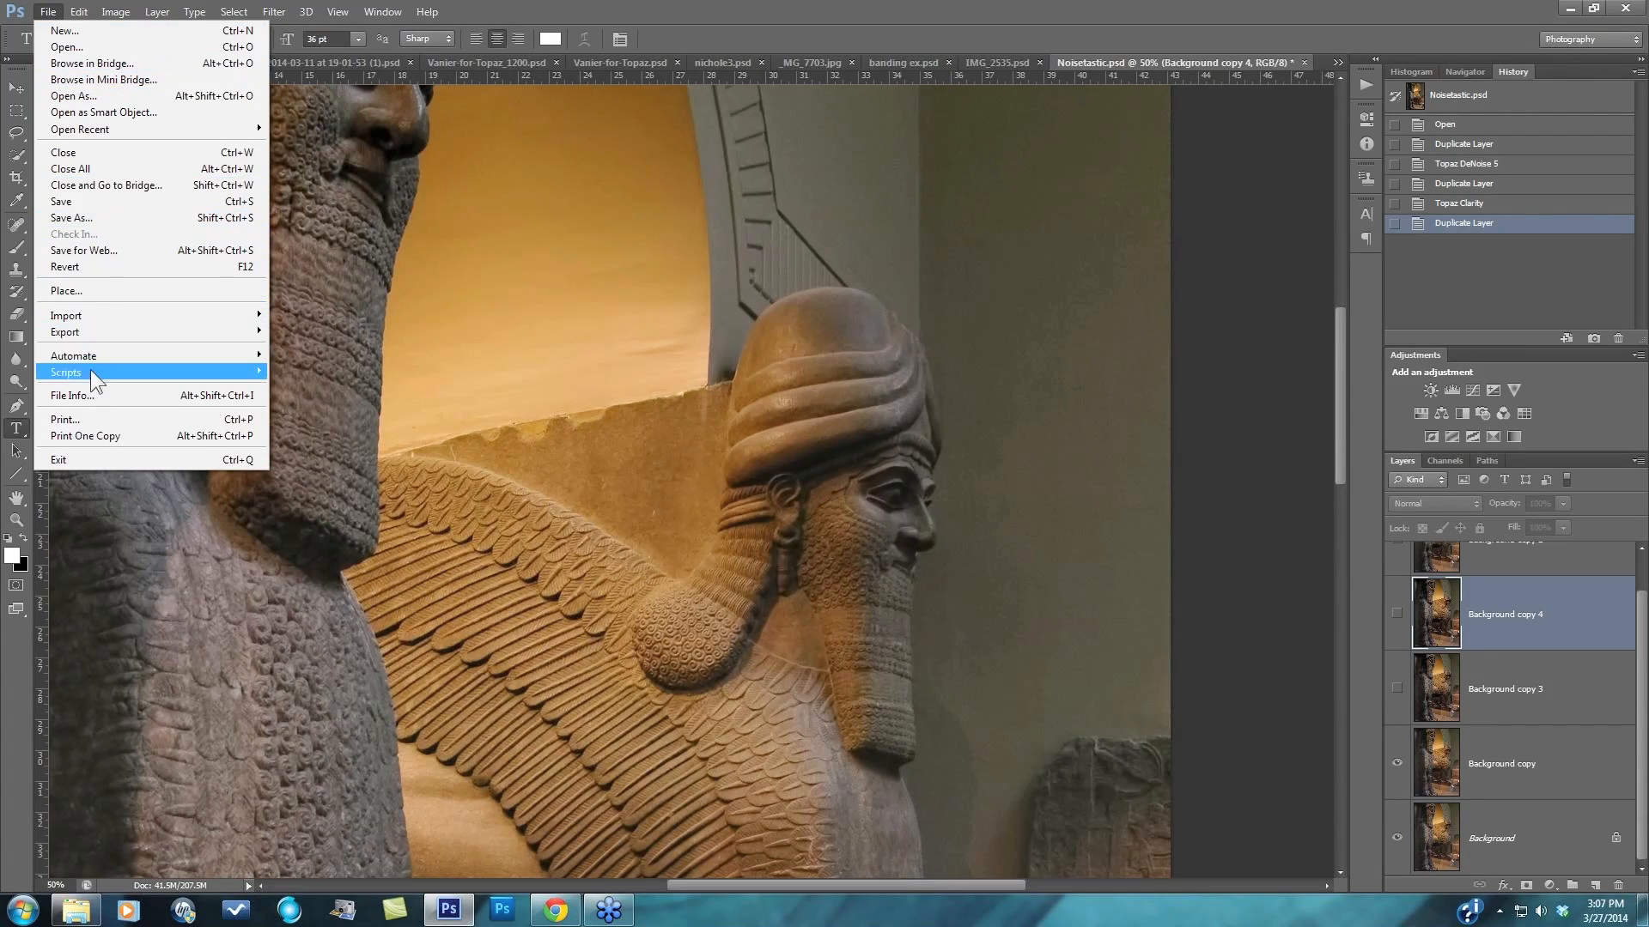
click(92, 396)
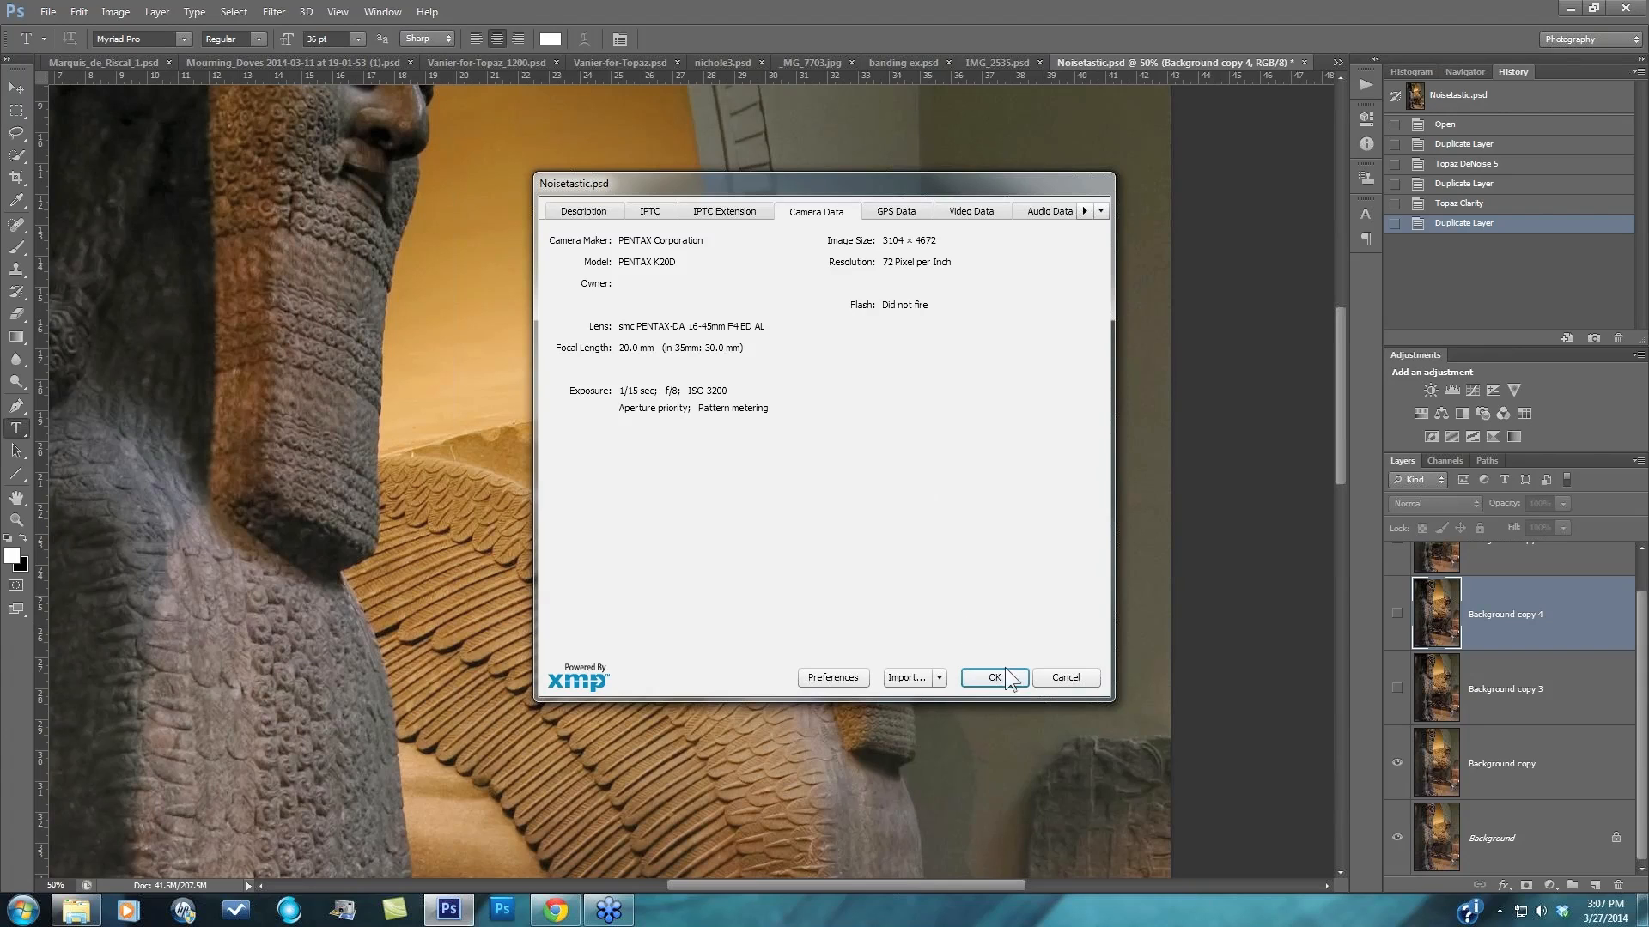
click(1063, 677)
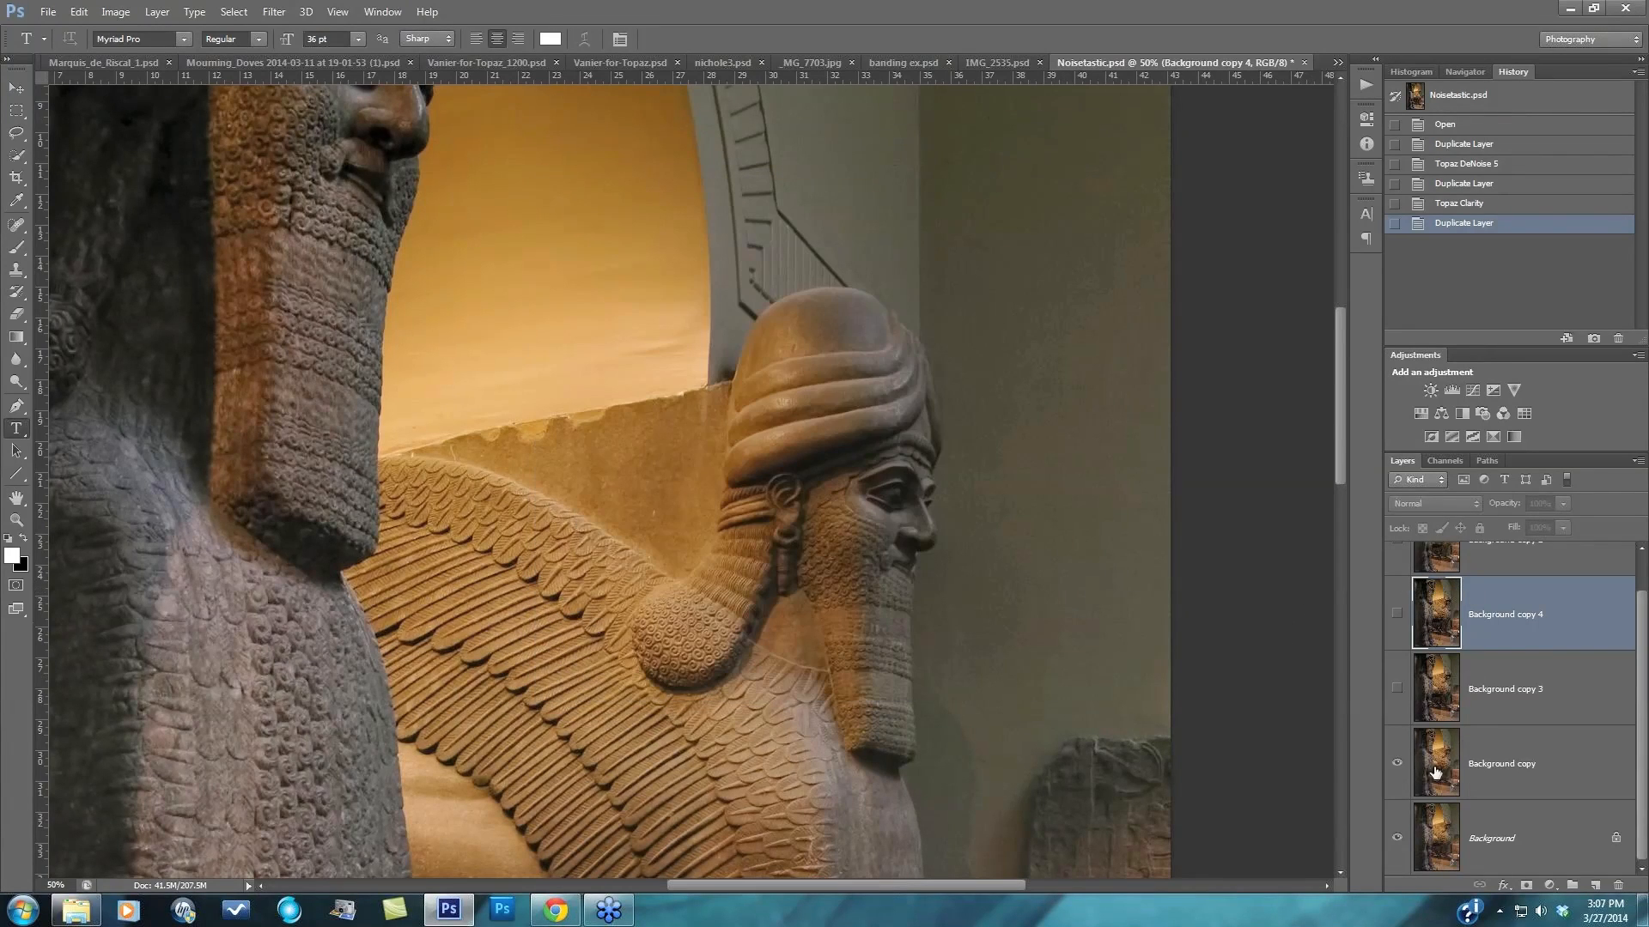
- Hide the Background copy layer and duplicate the original Background layer
click(1397, 762)
click(1528, 850)
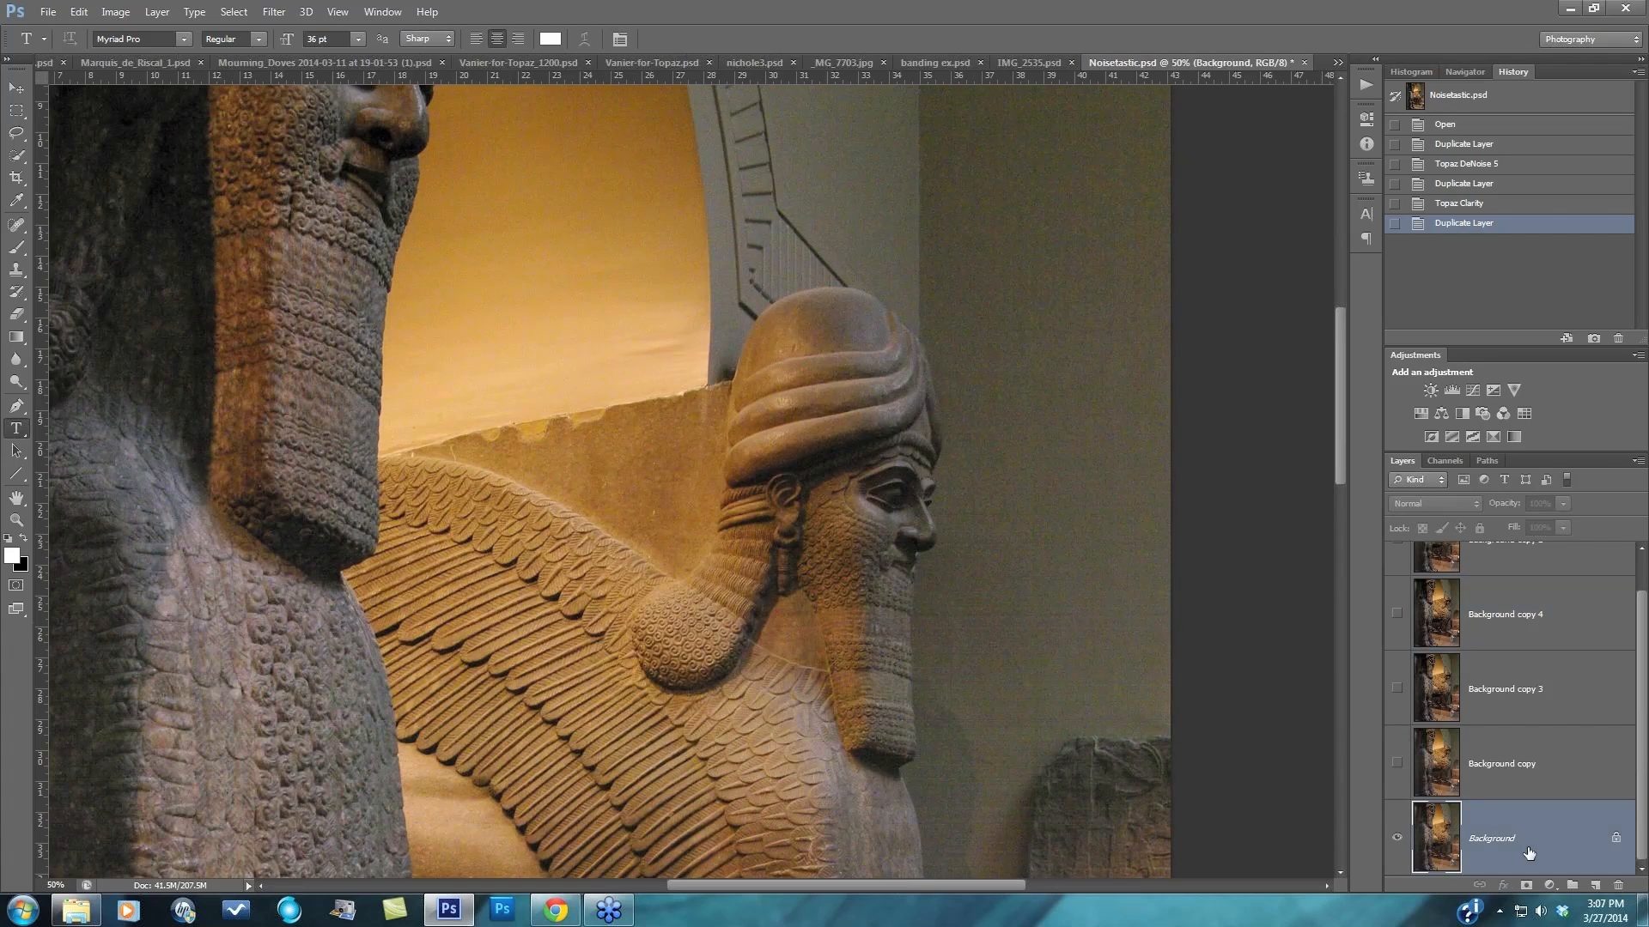
drag(1567, 850, 1593, 887)
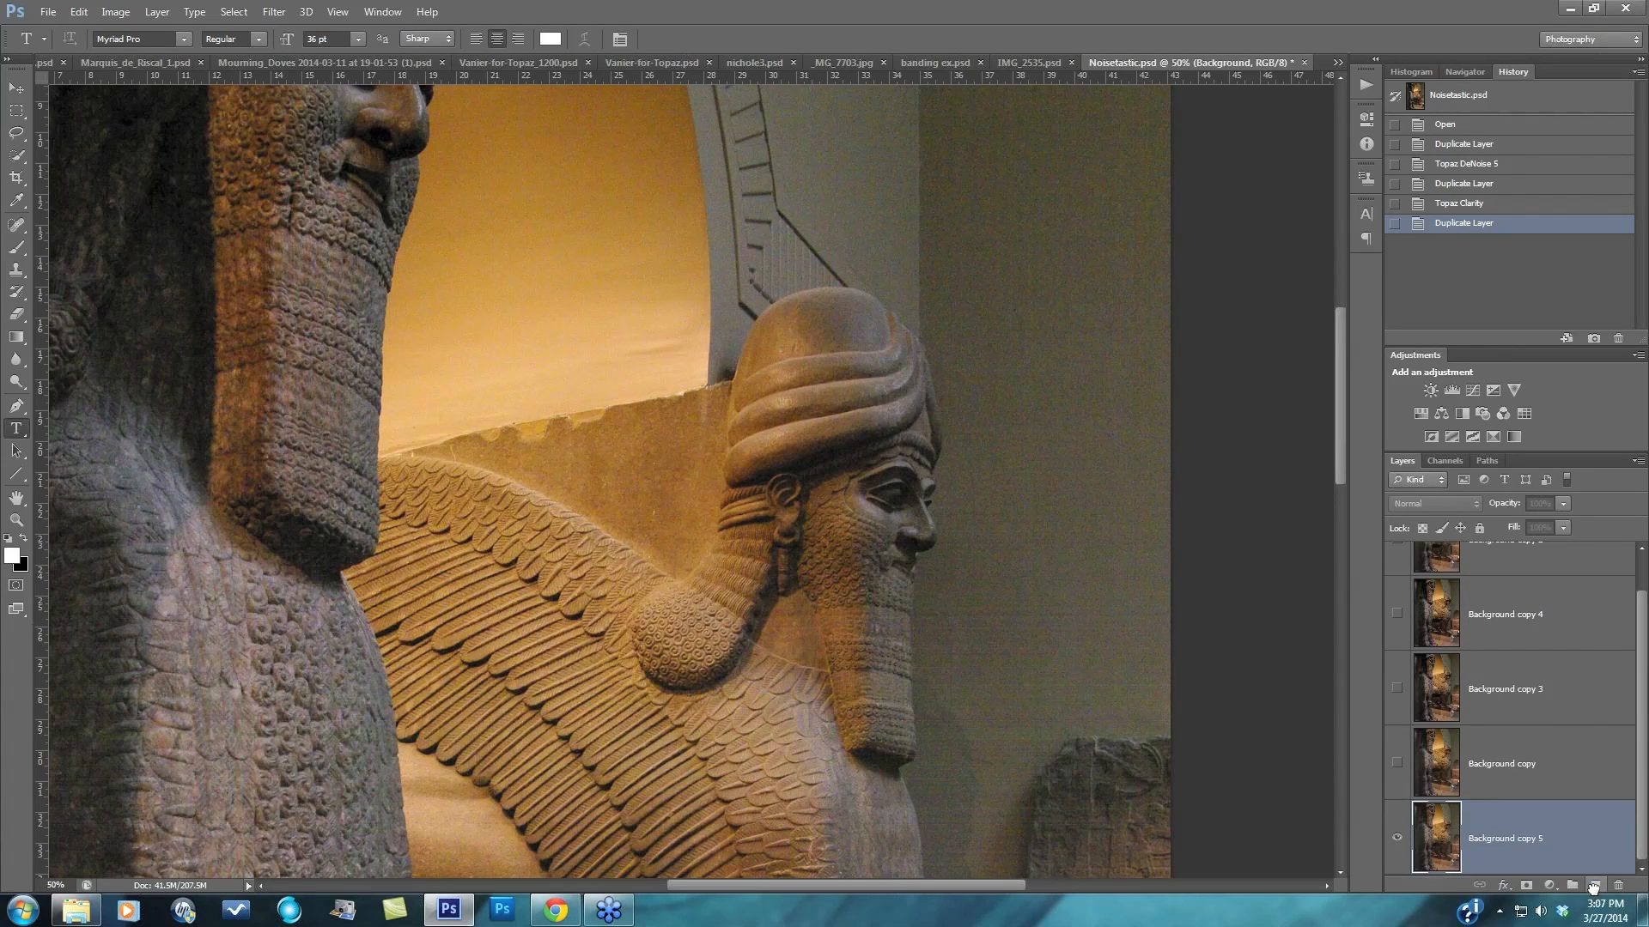
- Open the Topaz DeNoise 5 filter on the duplicated layer and dismiss its getting-started introduction
click(274, 11)
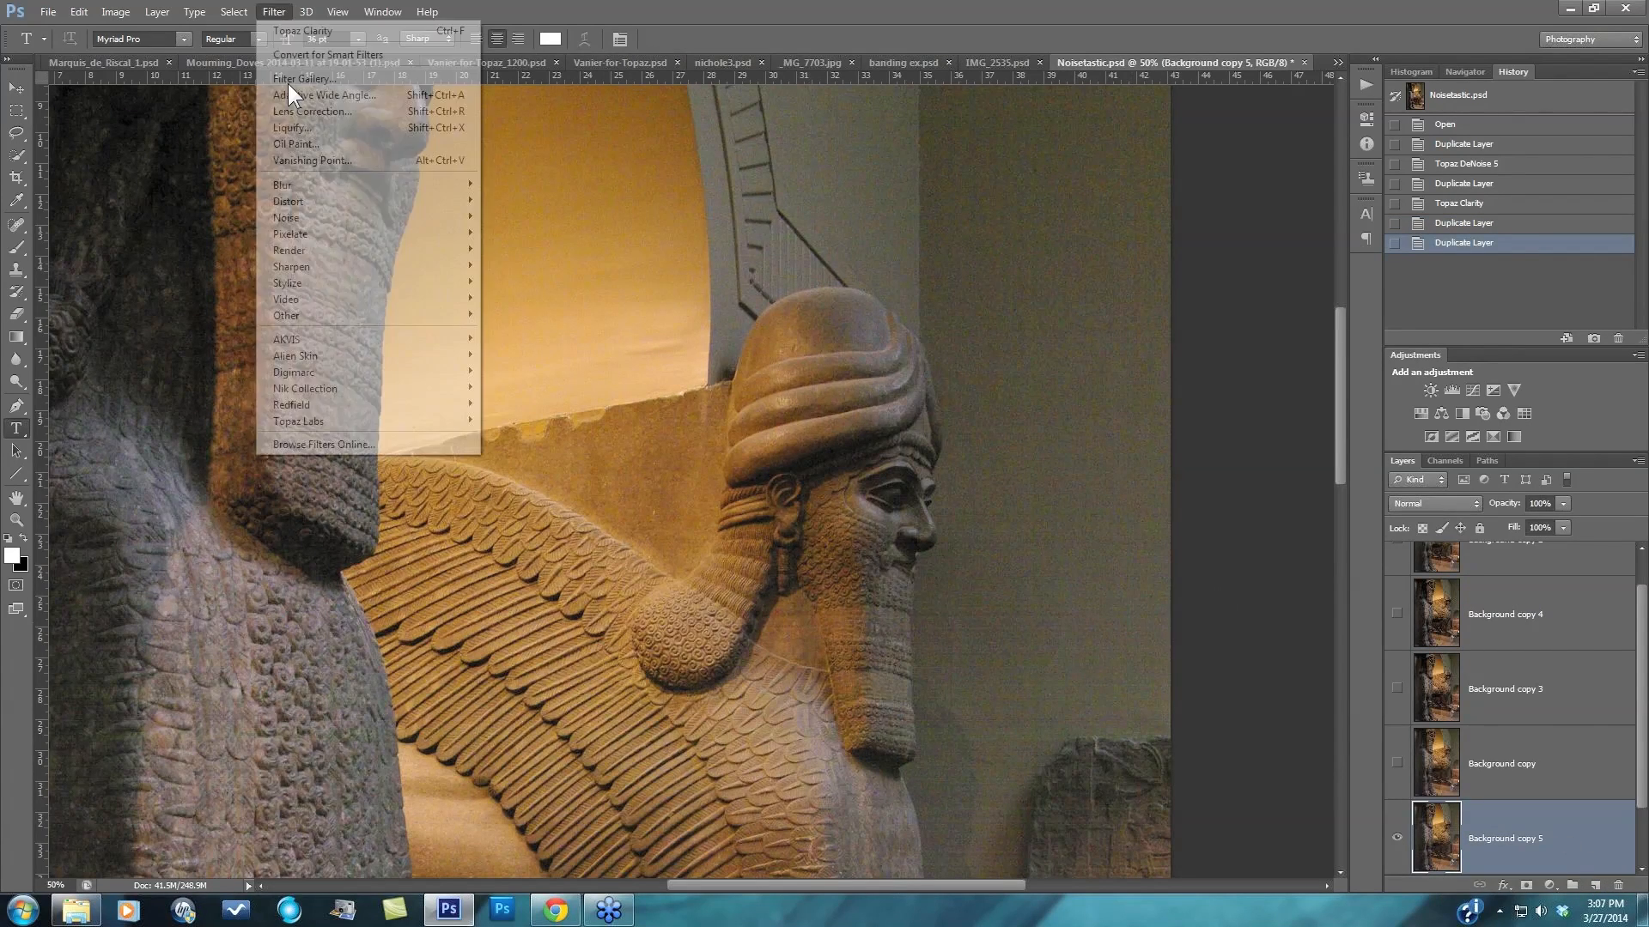
mouse_move(409, 423)
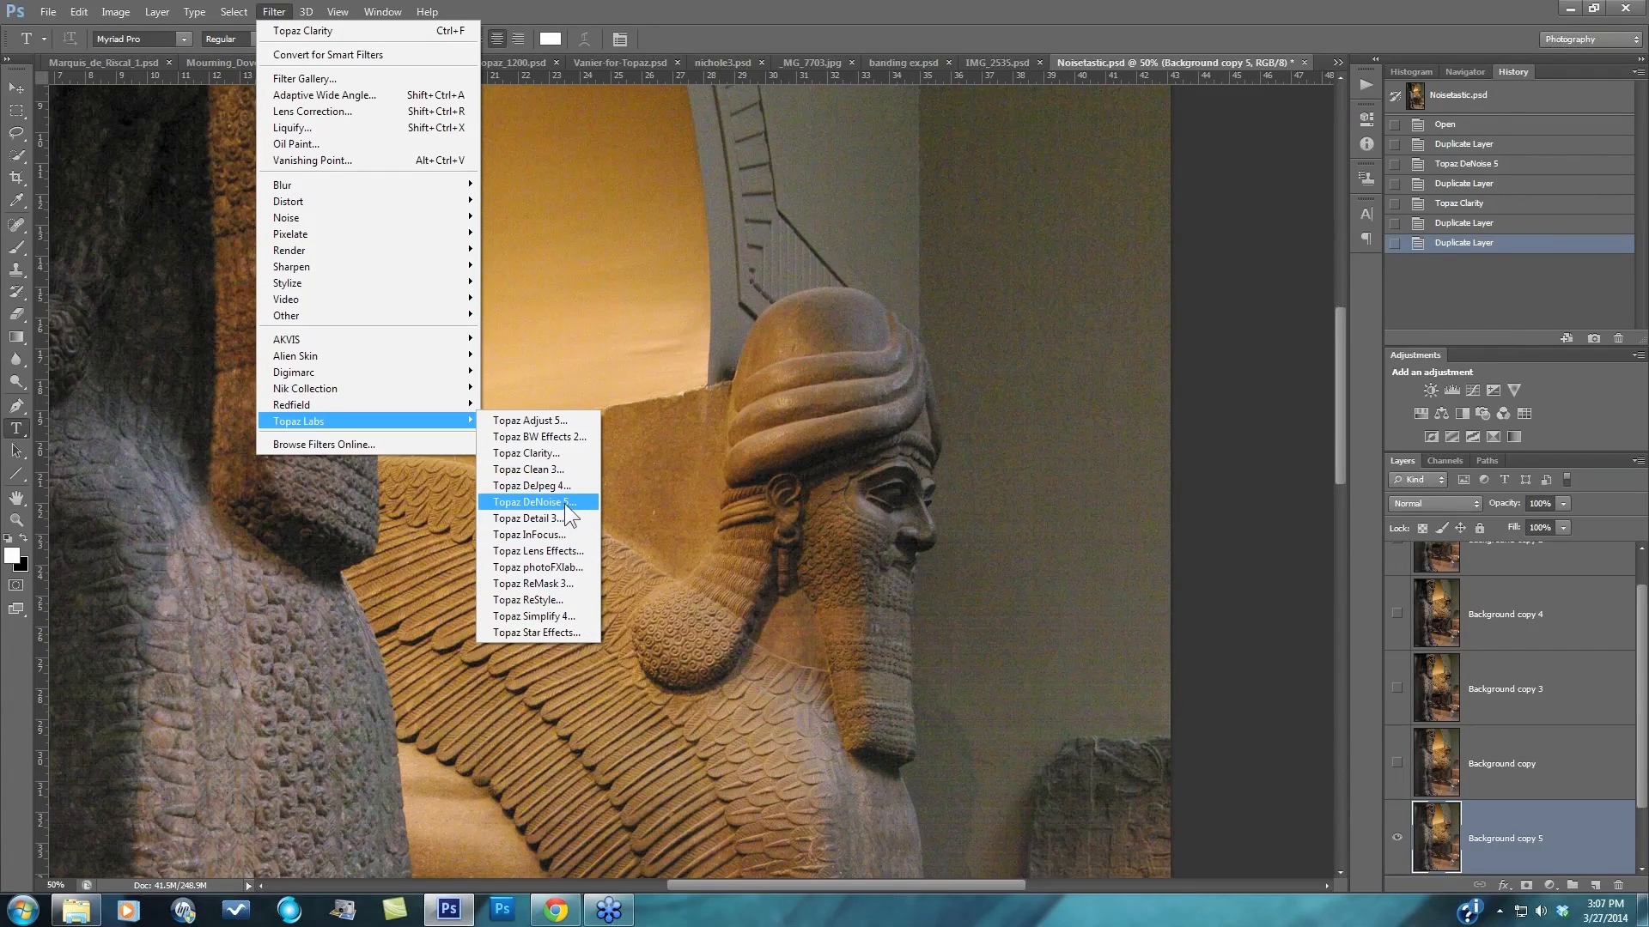
click(550, 502)
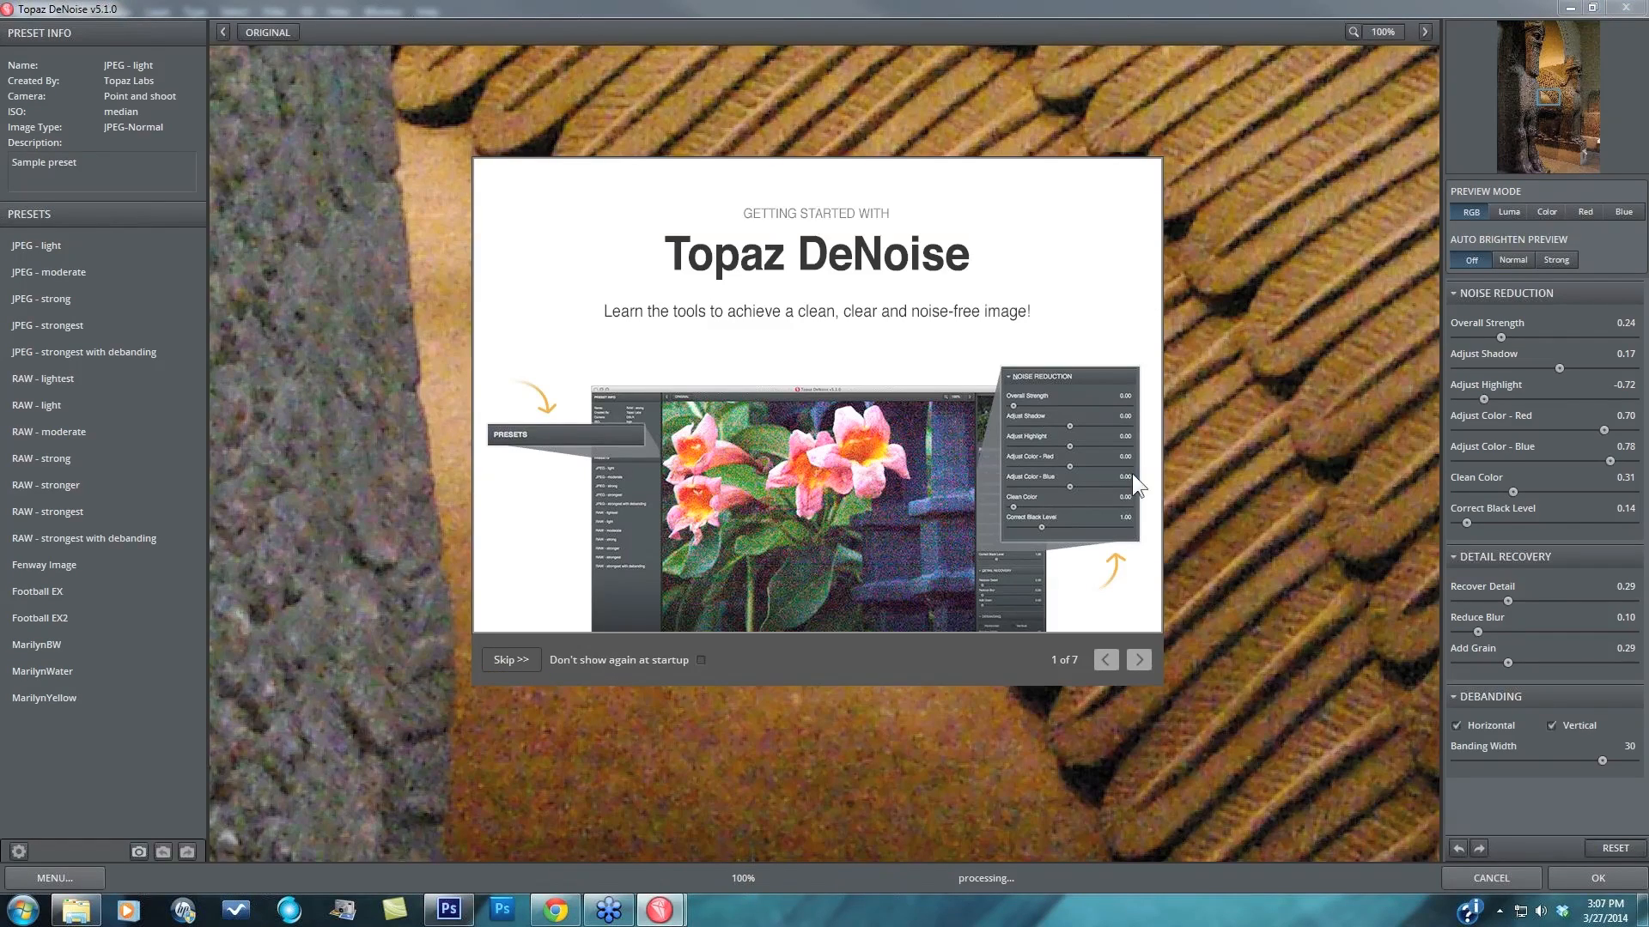
click(1173, 415)
- View the preview at 100% and reset all noise reduction, detail recovery and debanding settings
click(1379, 32)
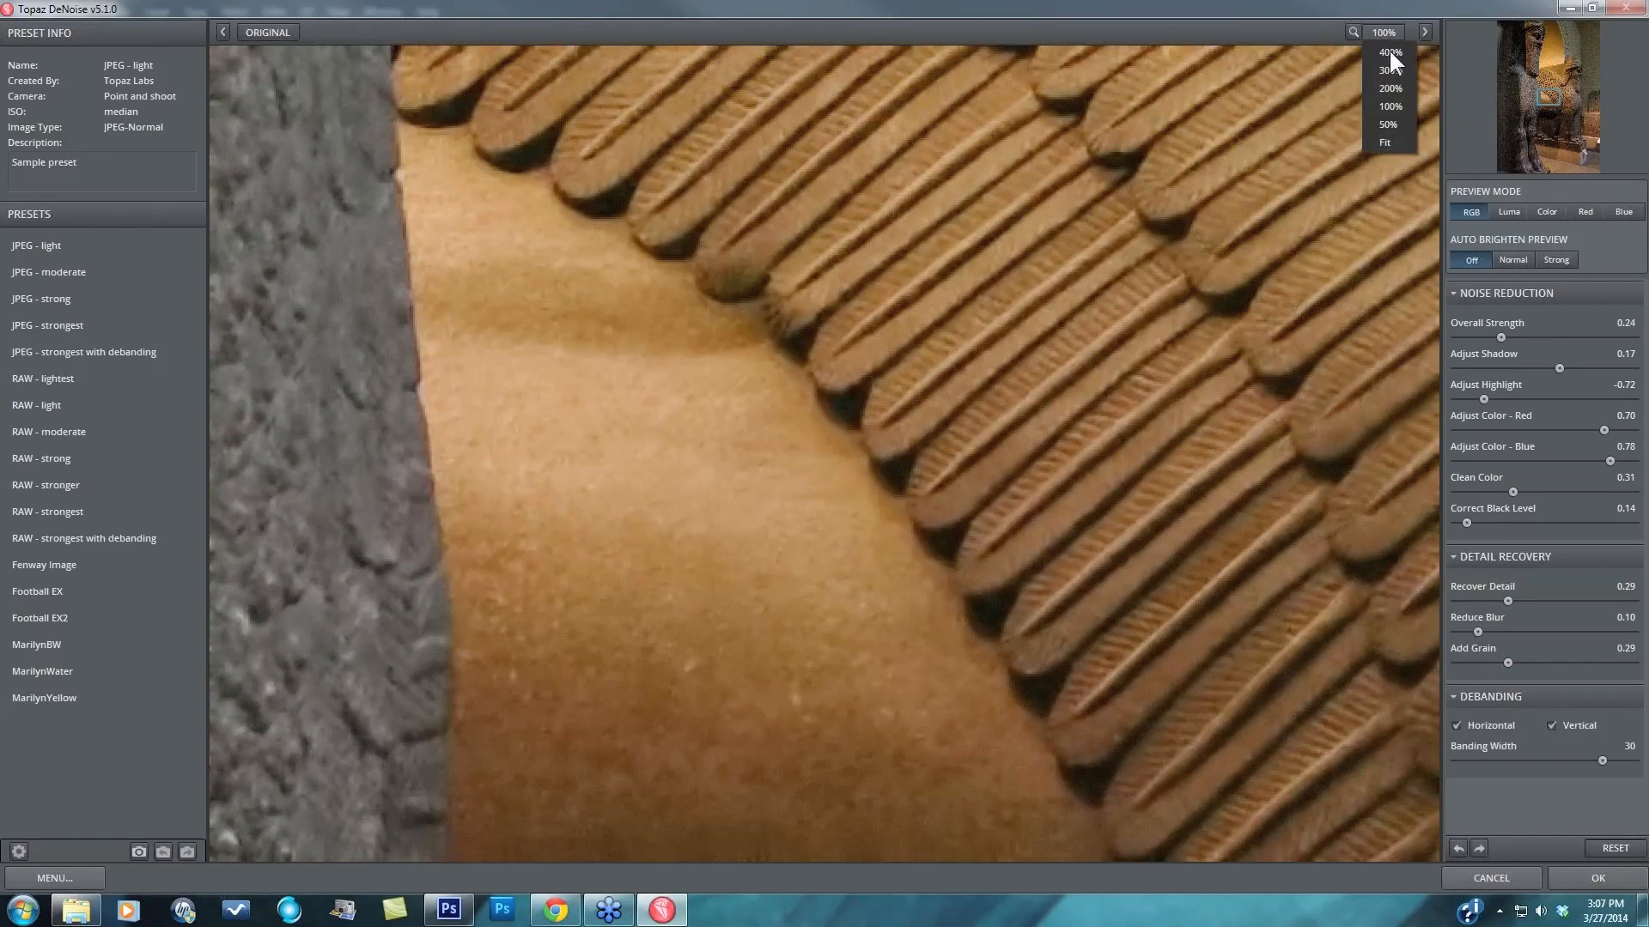
click(1398, 104)
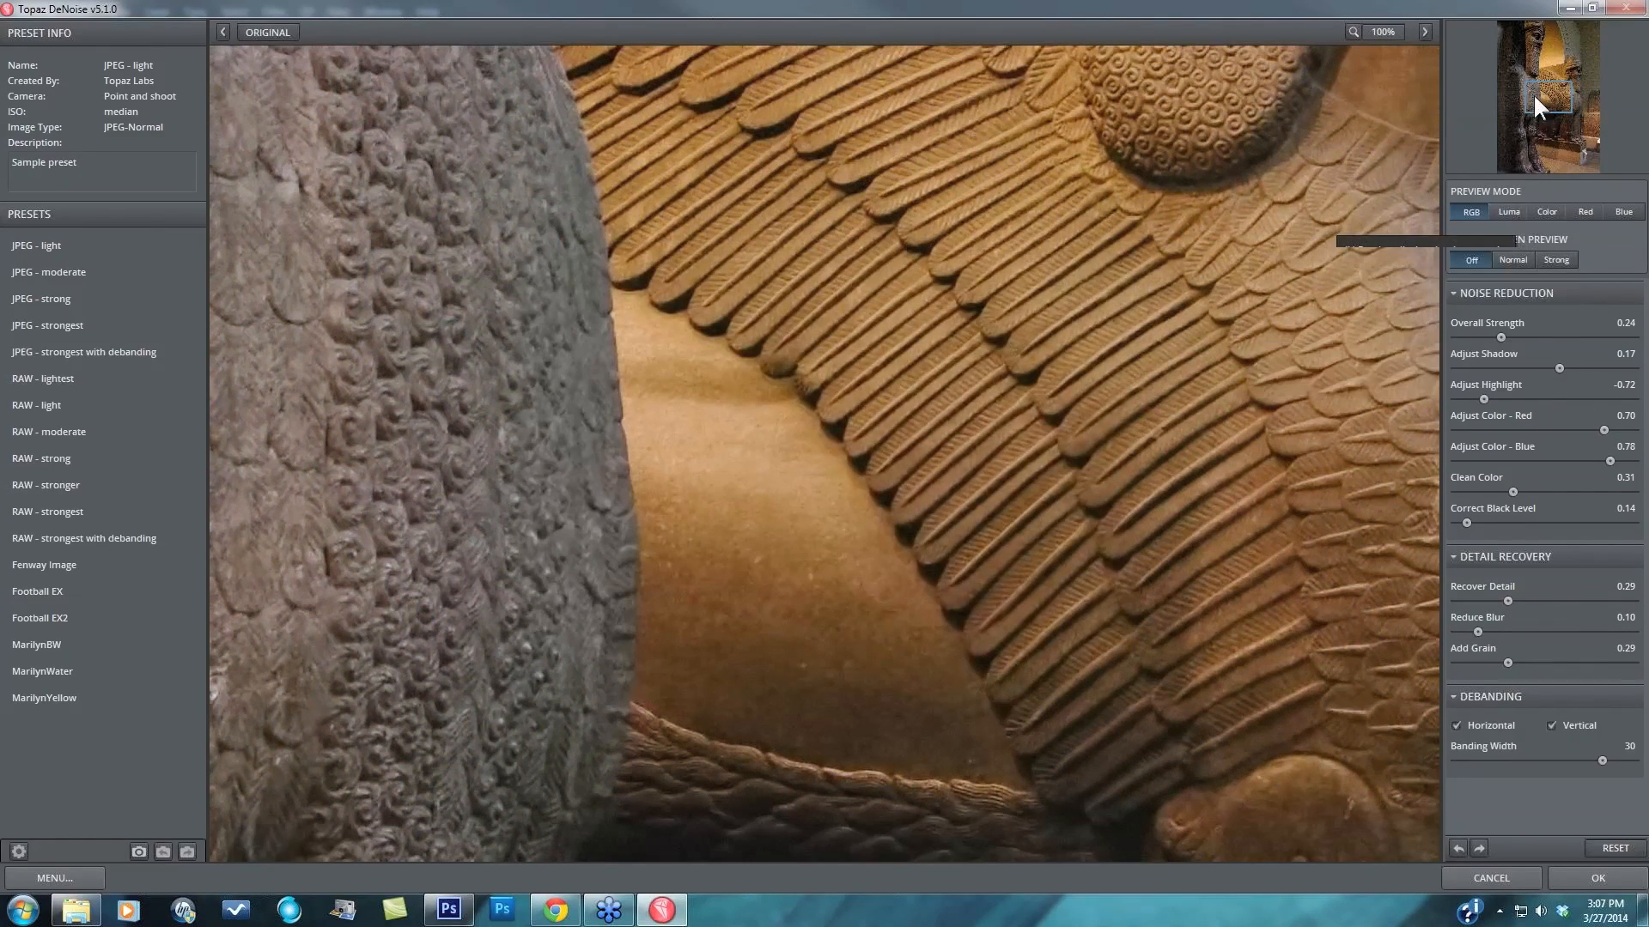
click(1619, 850)
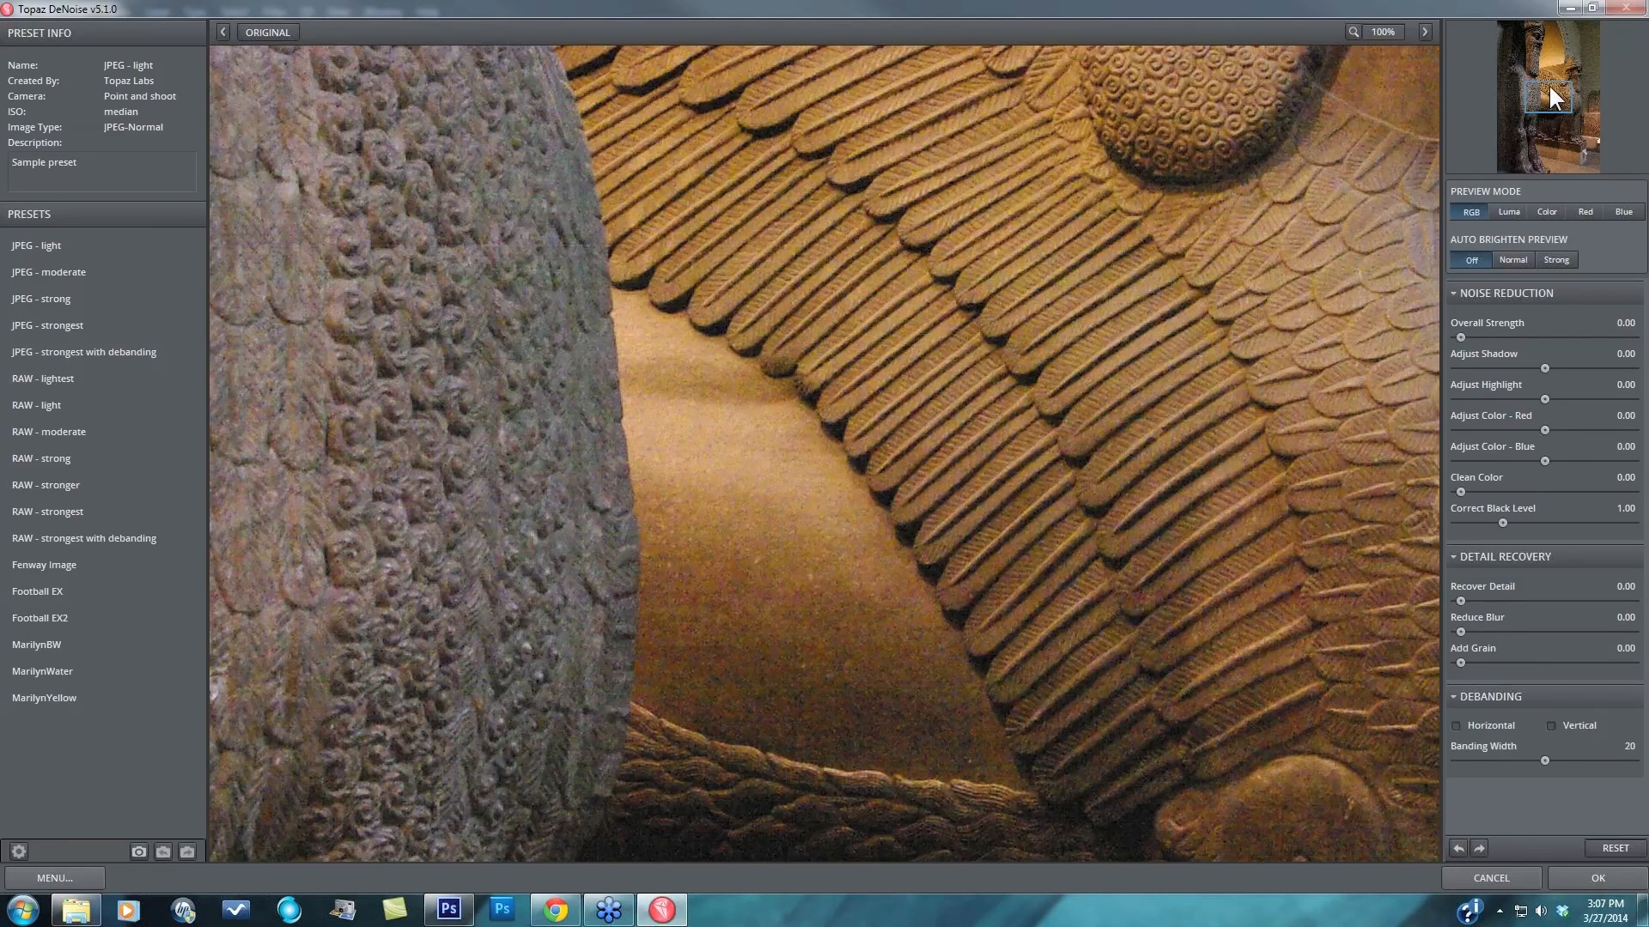
- Inspect the noise across the statues and back wall at 100% with the auto brighten preview set to Strong
drag(1548, 84, 1527, 48)
click(1378, 33)
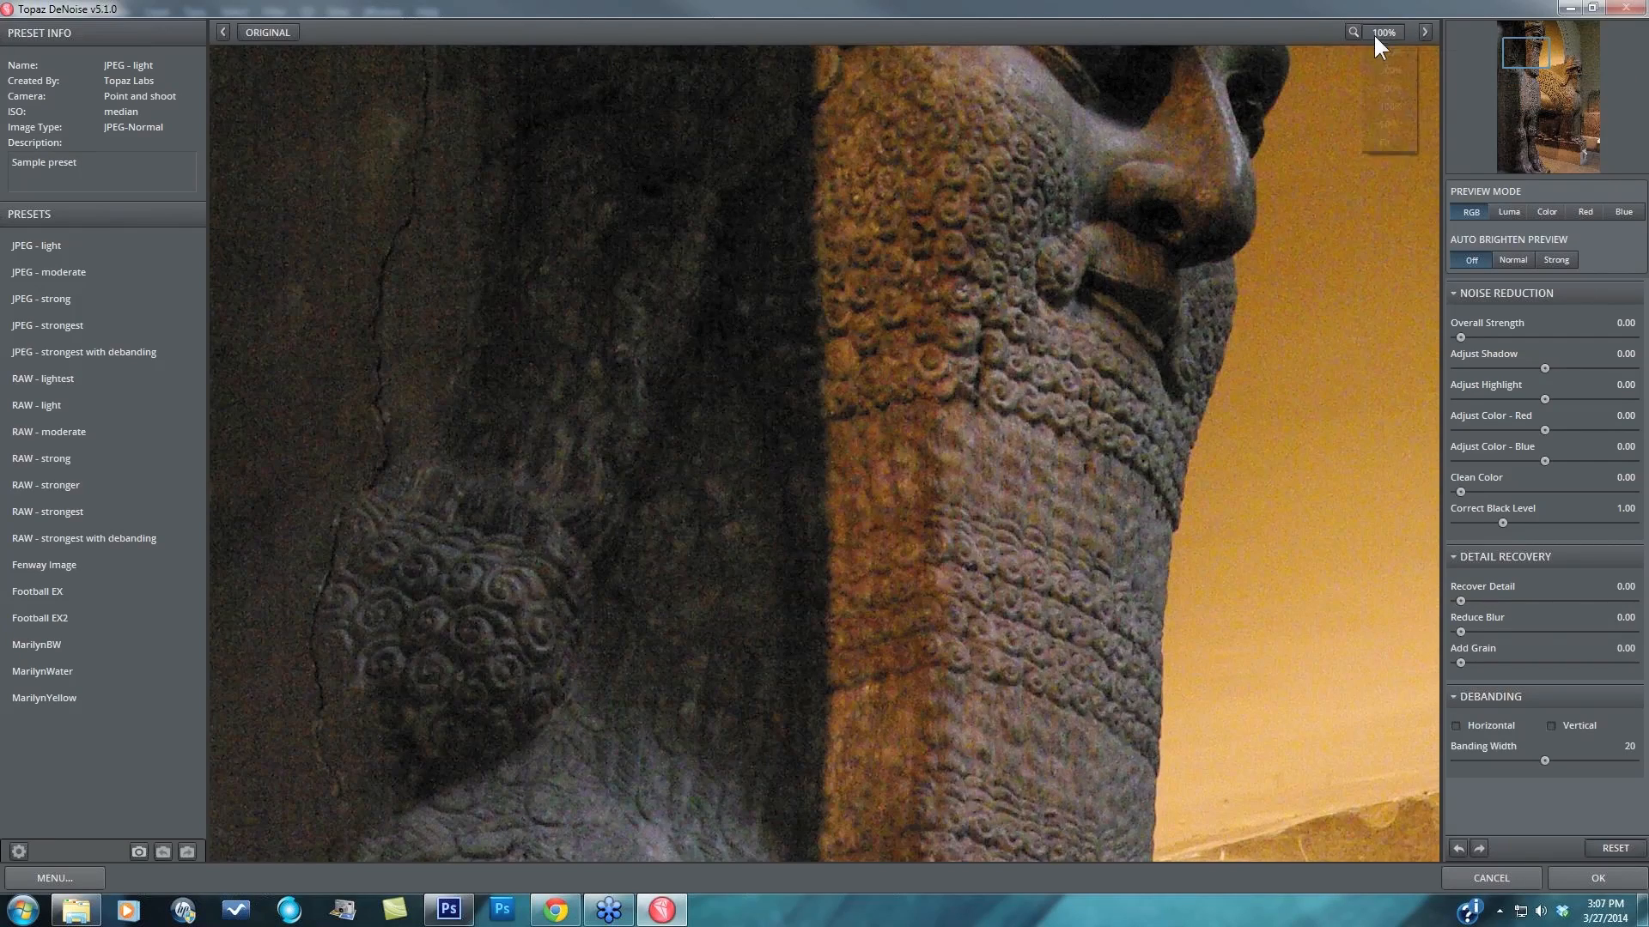
click(1389, 103)
drag(1529, 49, 1597, 49)
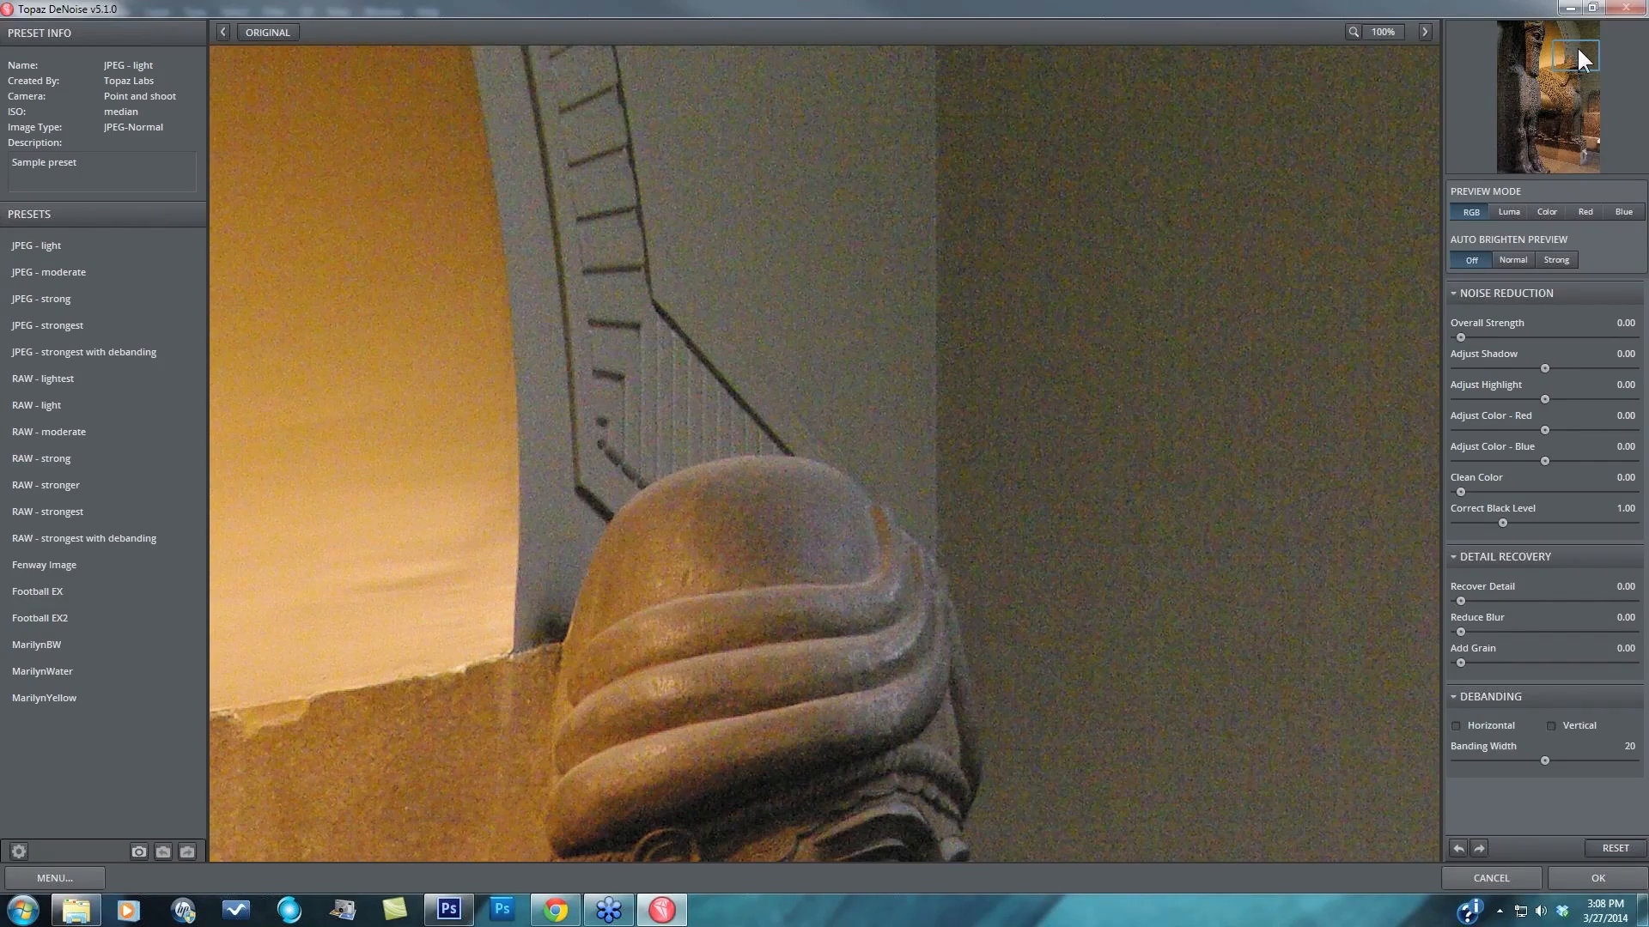
drag(1578, 50, 1590, 101)
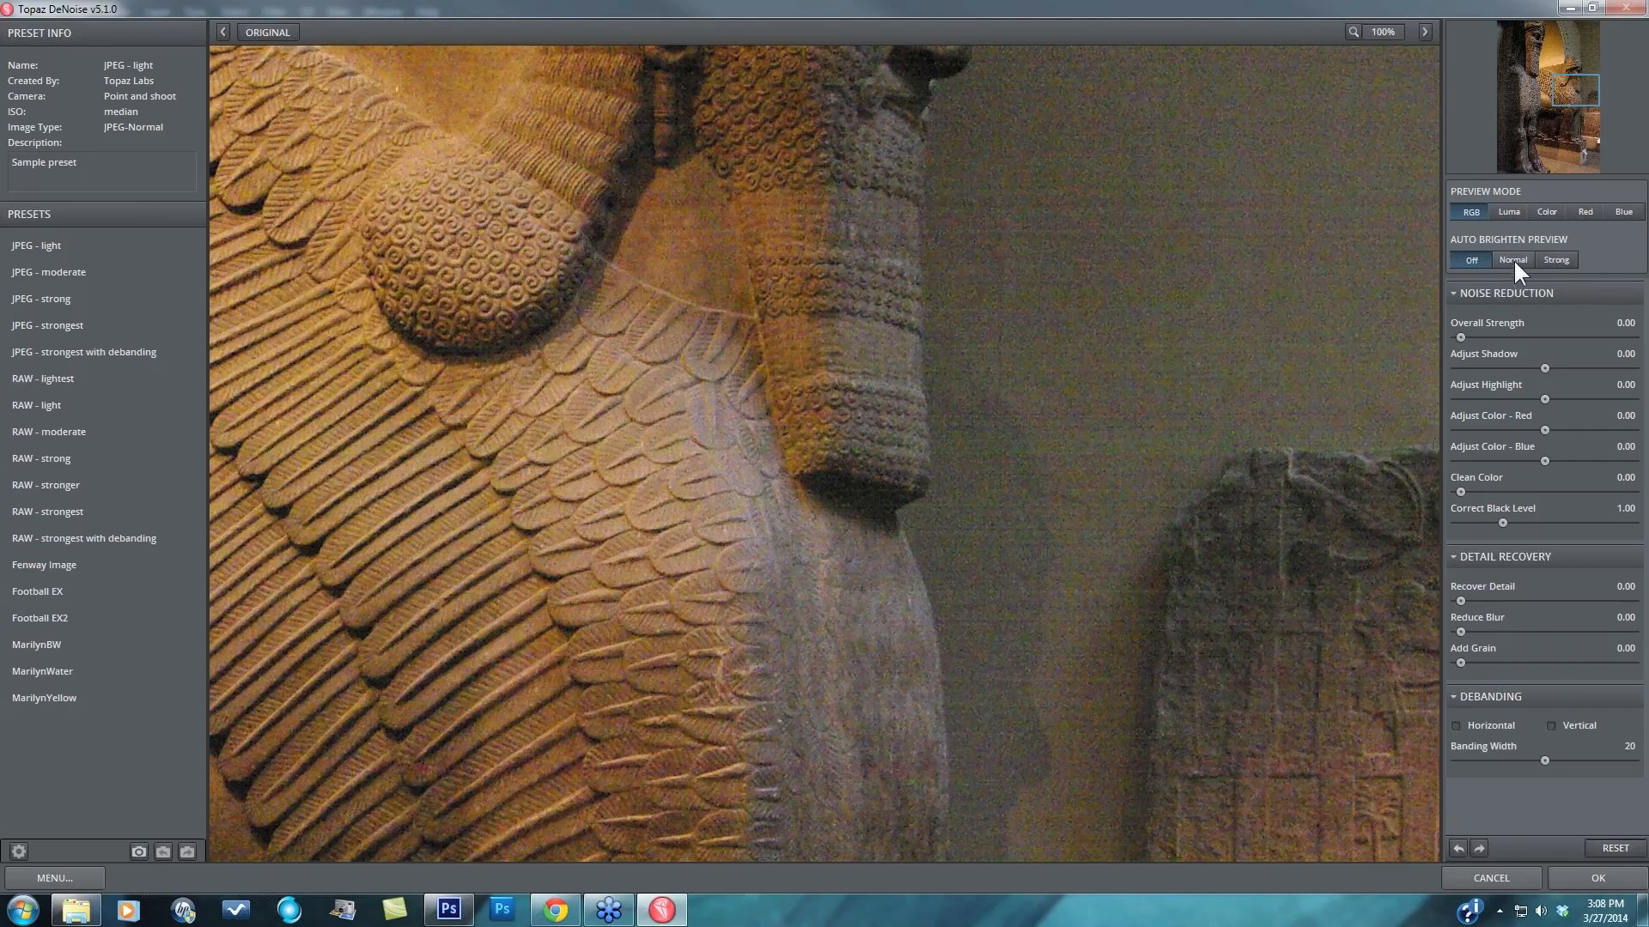
click(1555, 260)
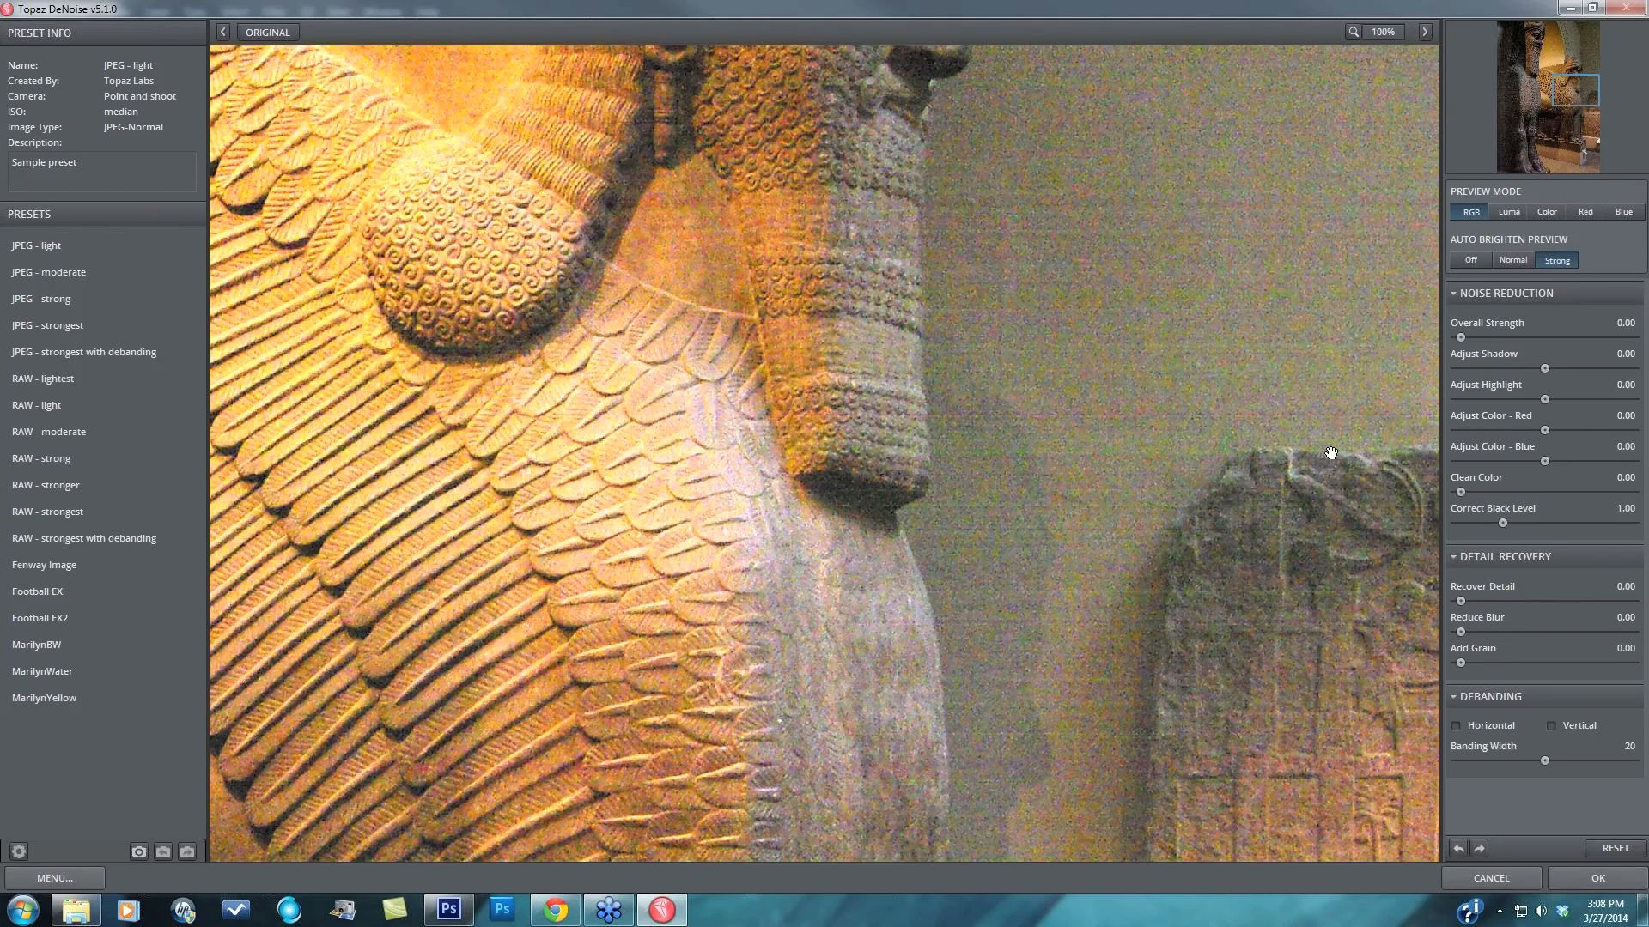
- Collapse the noise reduction and detail recovery settings, and enable both horizontal and vertical debanding while comparing against the original
click(1453, 556)
click(1460, 294)
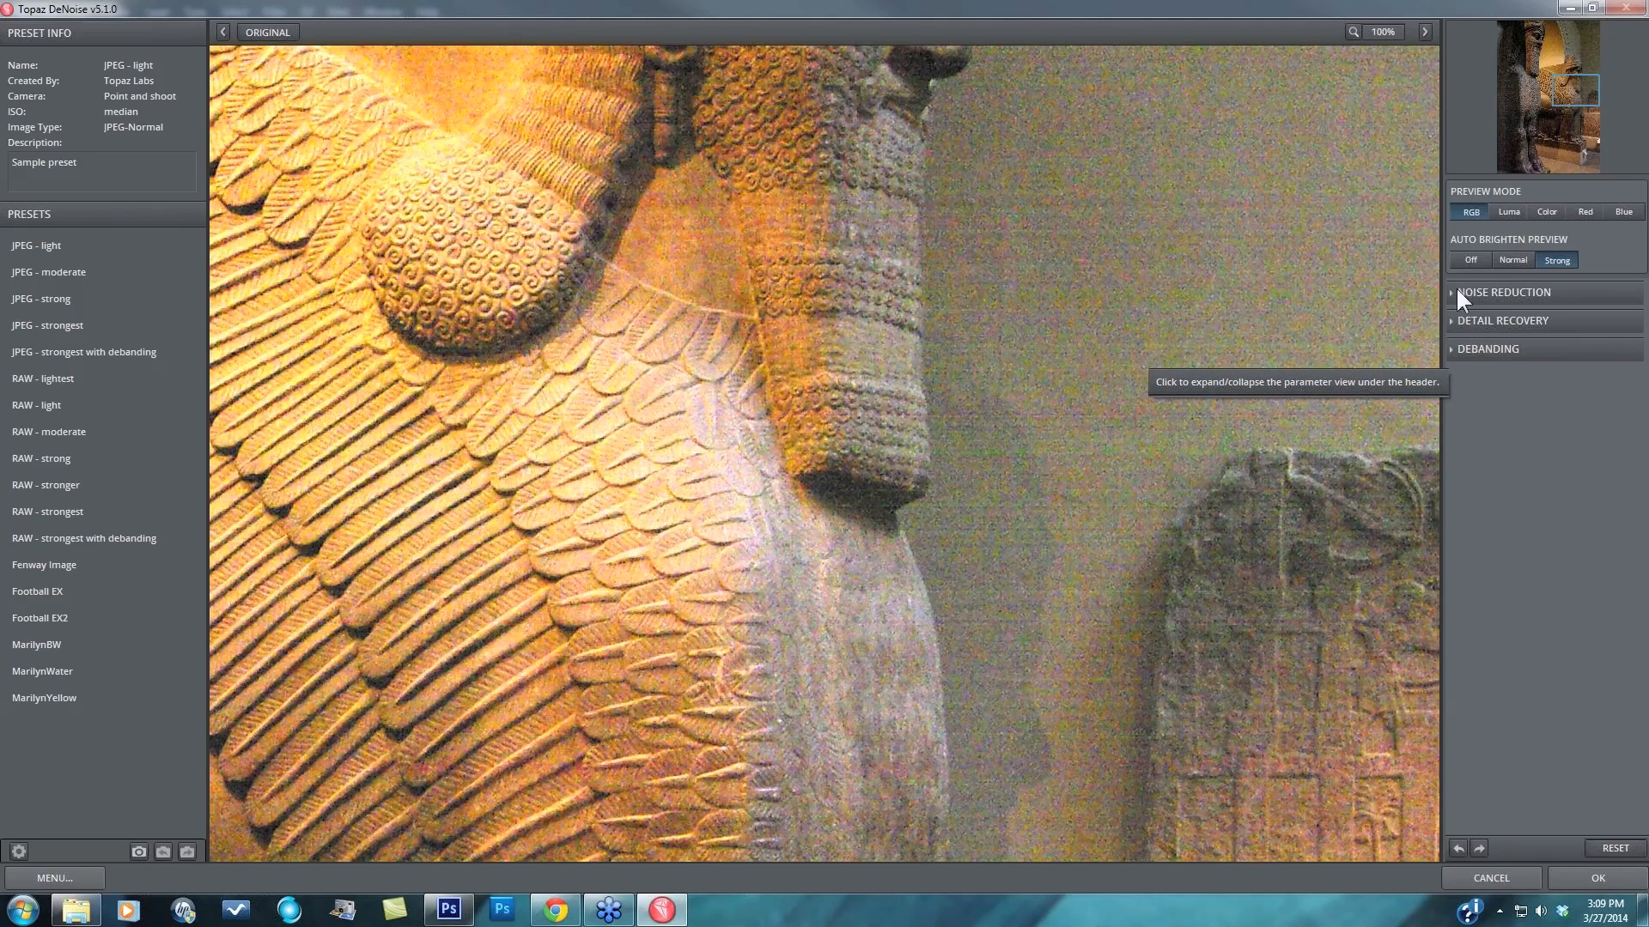
click(1452, 350)
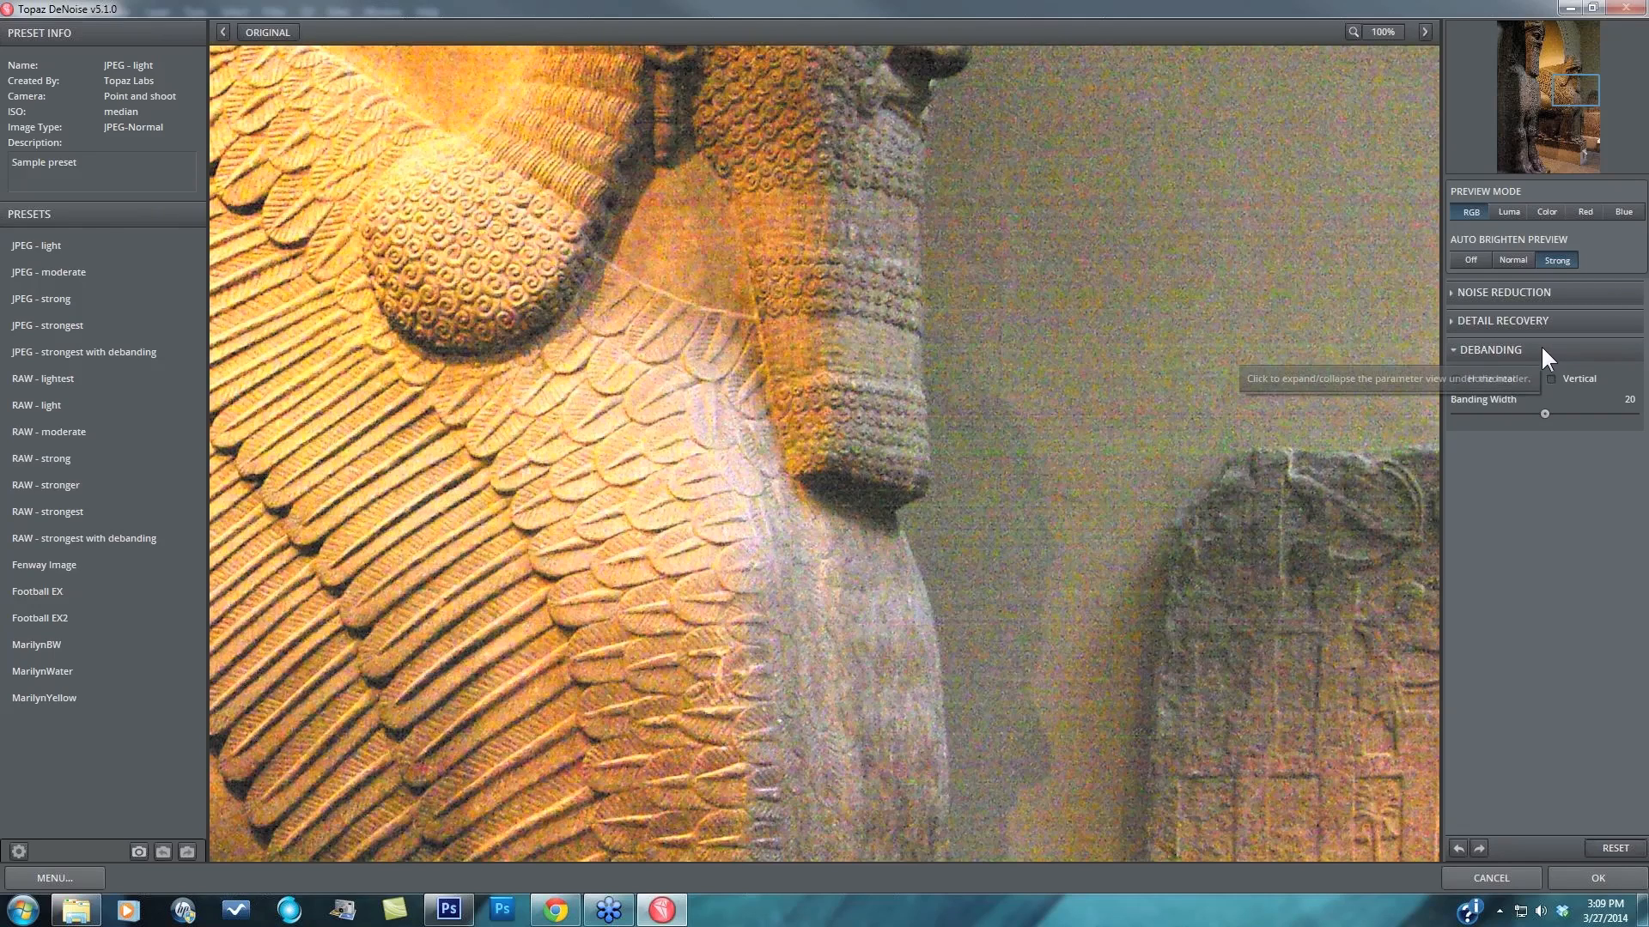
click(1456, 379)
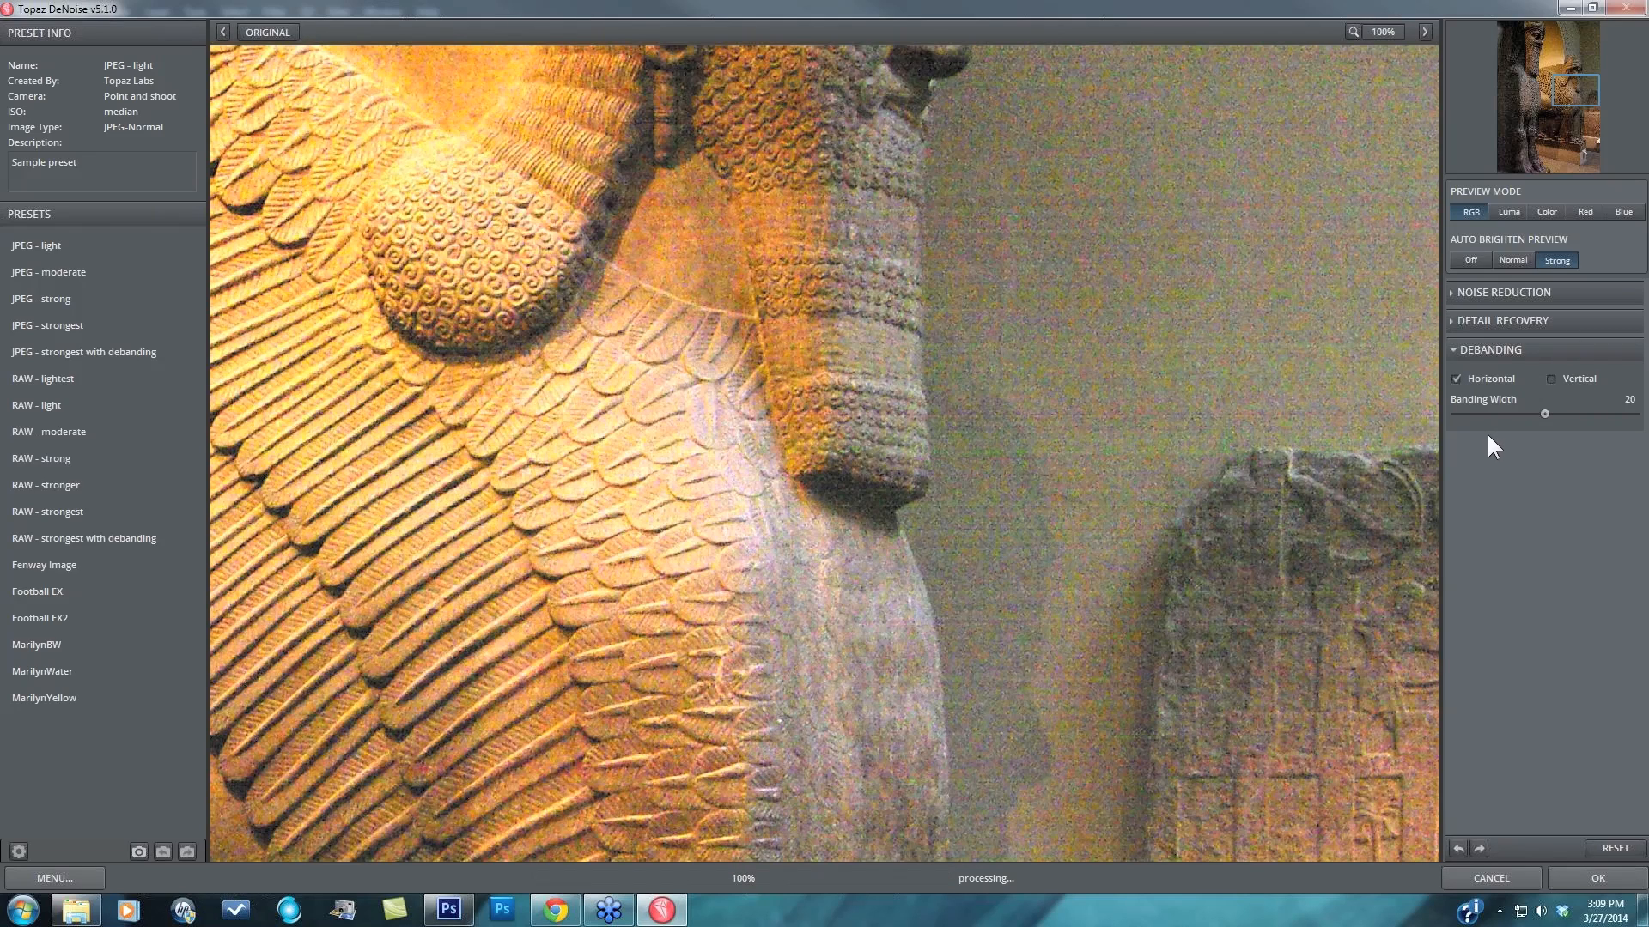
click(1550, 379)
click(1554, 378)
click(1457, 379)
click(1456, 378)
key(space)
key(space)
click(1551, 379)
- Check the debanding on other areas of the statues, raise the banding width to about 25 and collapse the debanding settings
drag(1184, 360, 1147, 395)
drag(1149, 409, 1377, 348)
drag(1553, 89, 1478, 108)
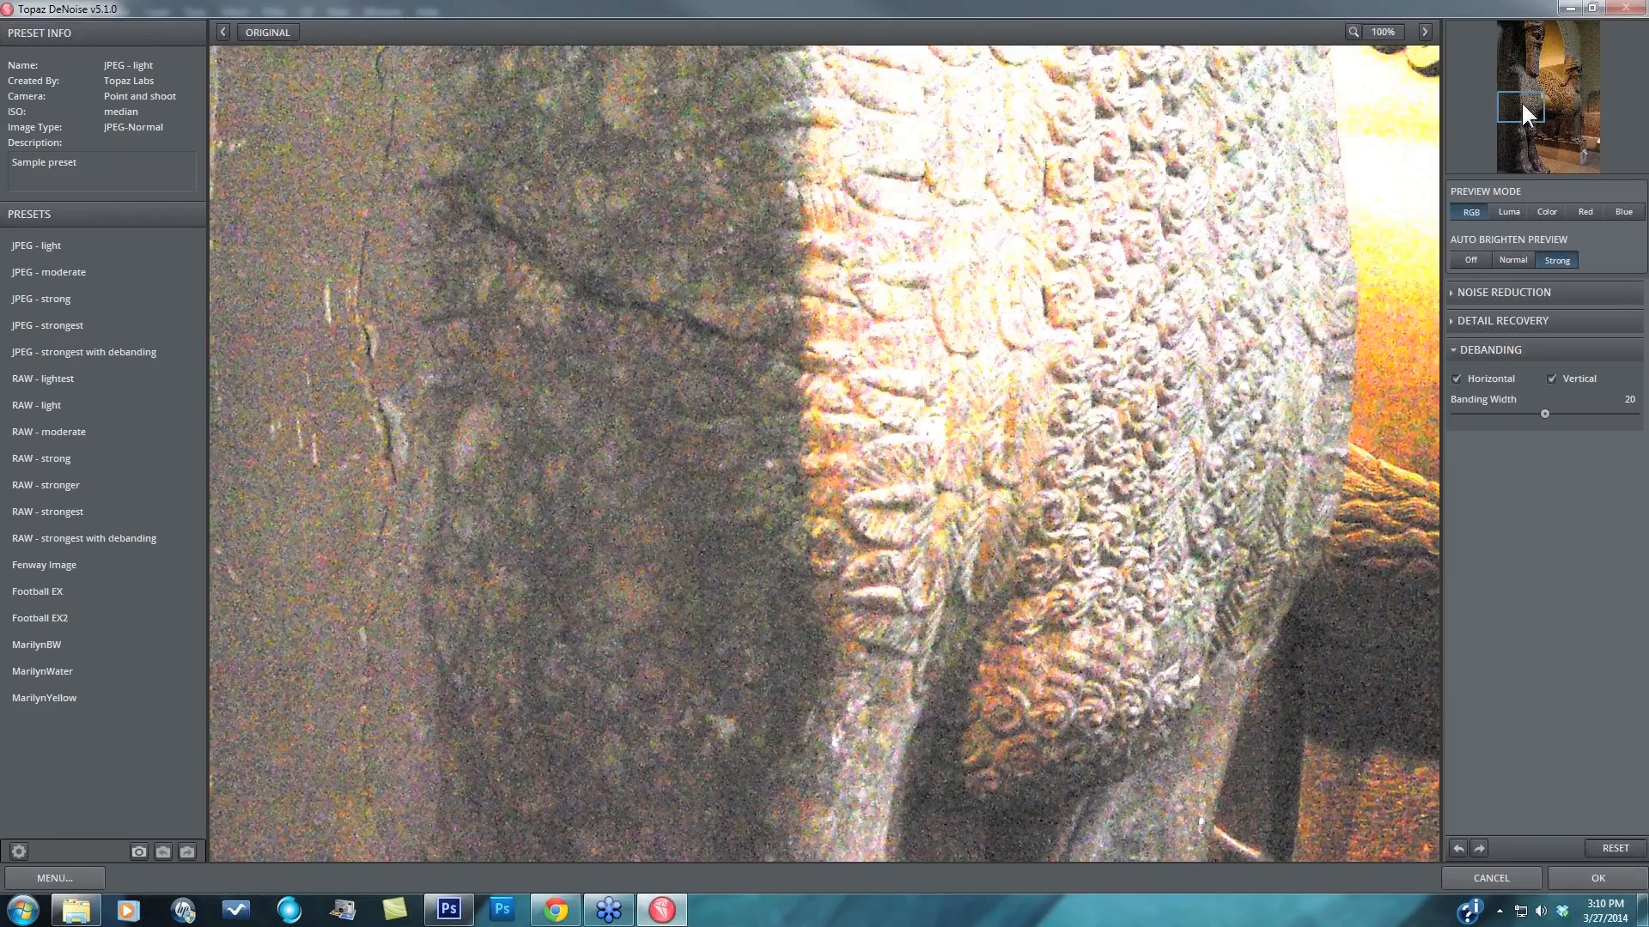
drag(1522, 101, 1573, 66)
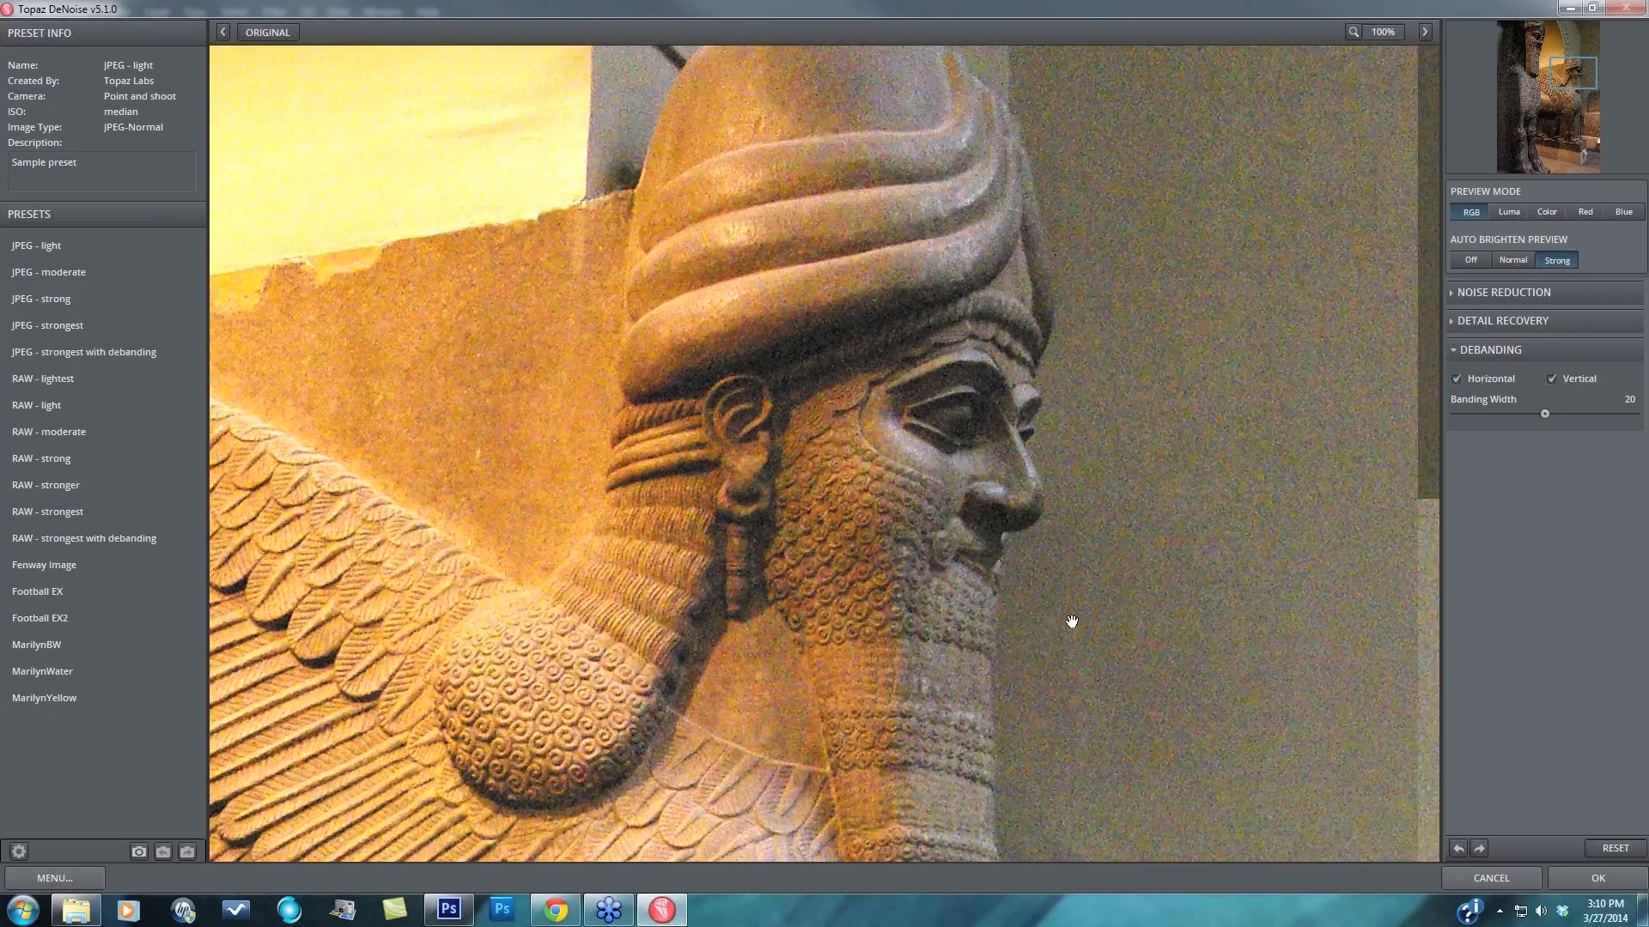
drag(1071, 622, 1001, 493)
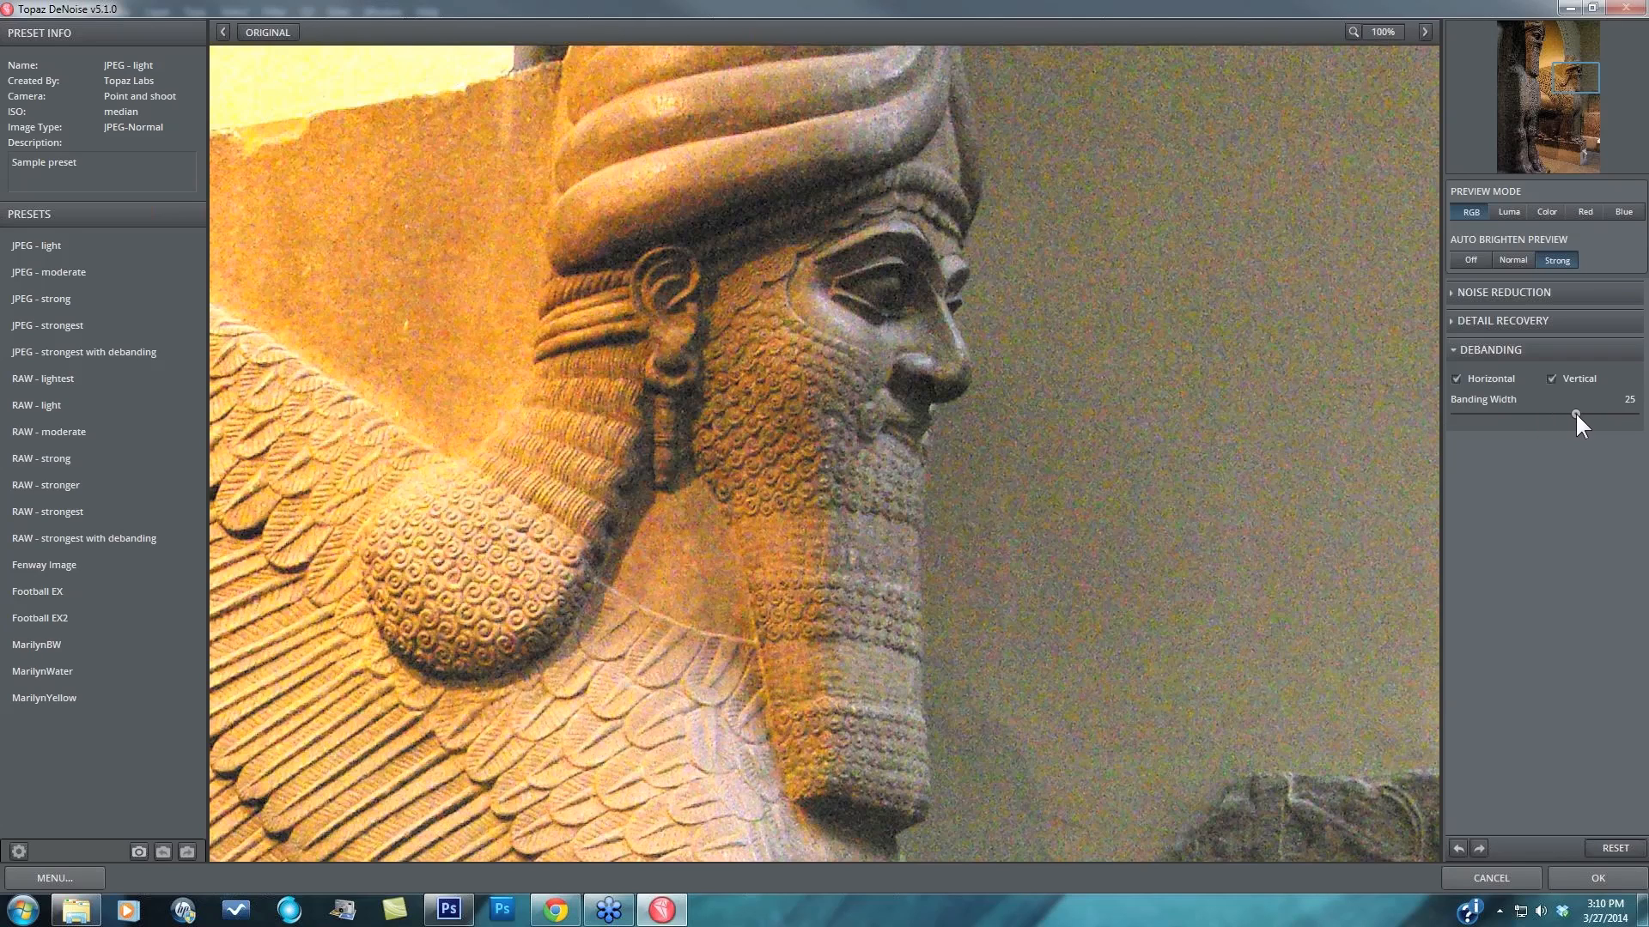
drag(1575, 412, 1580, 413)
click(1454, 349)
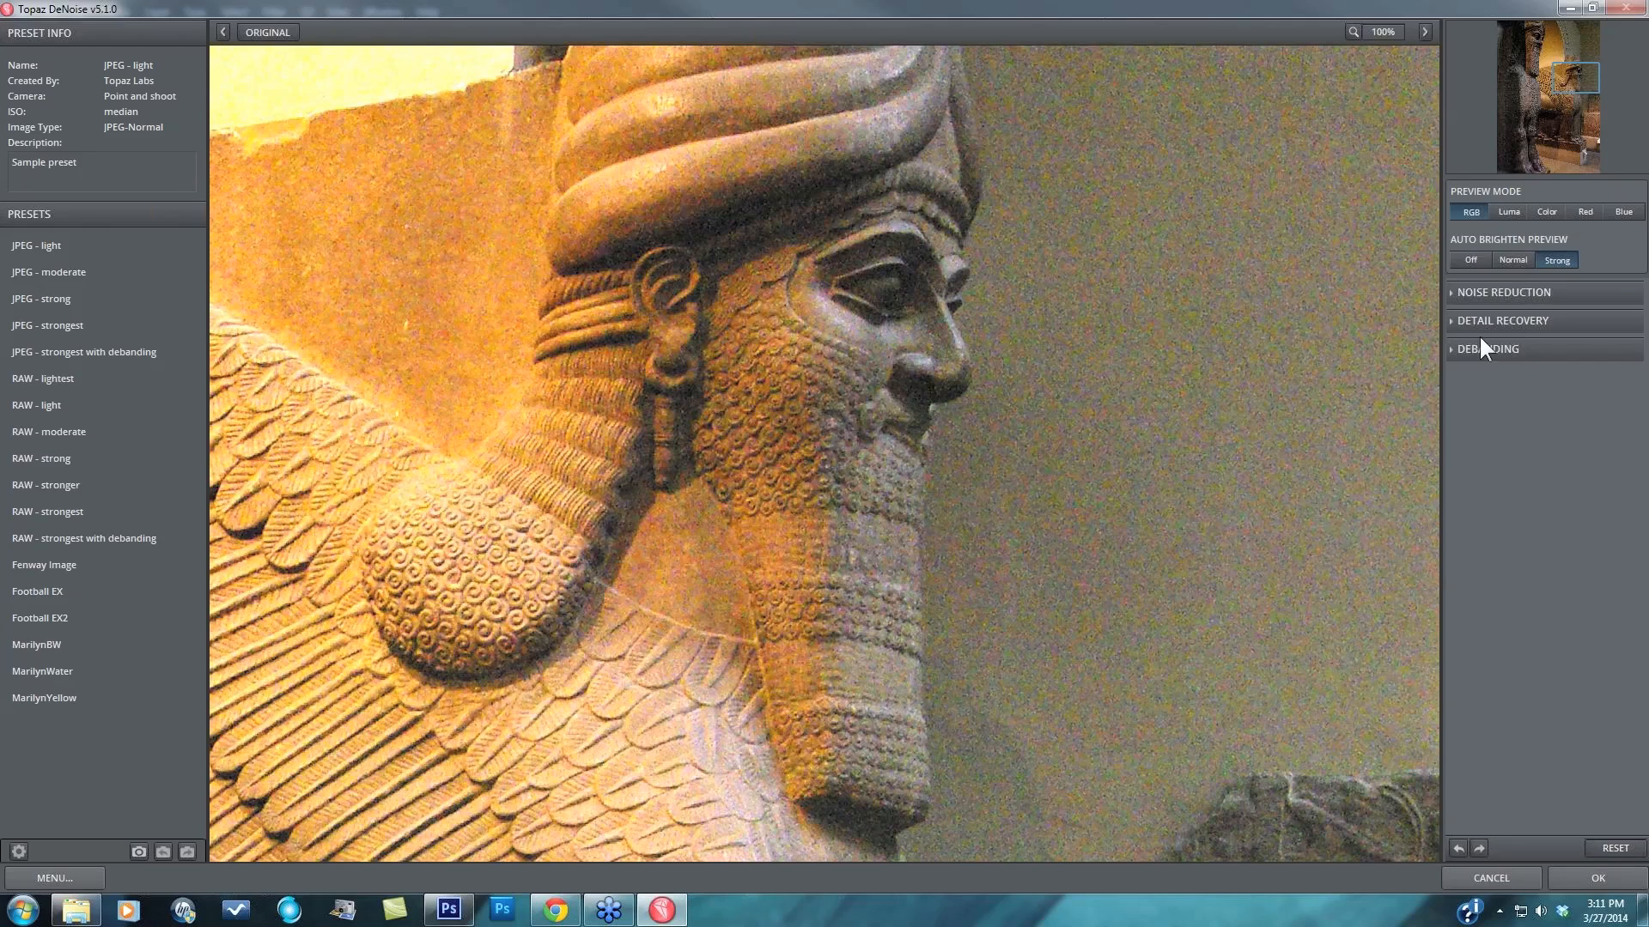
- Set the overall noise reduction strength to 0.23 using the Luma preview, and compare the result with the original
click(1501, 222)
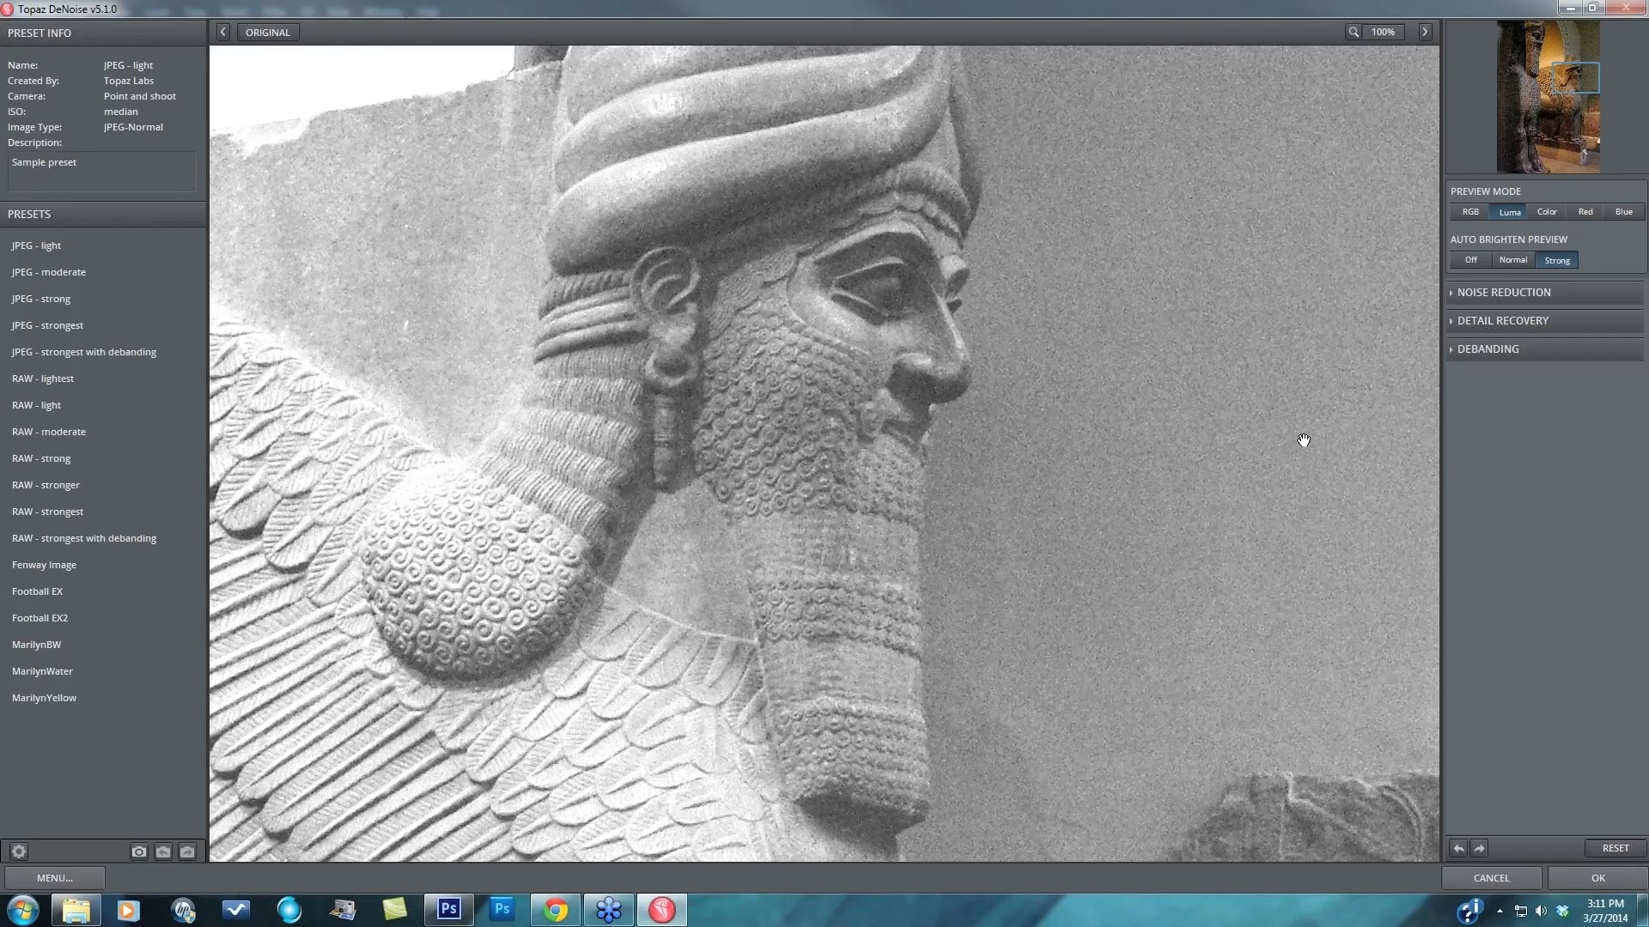
click(1503, 292)
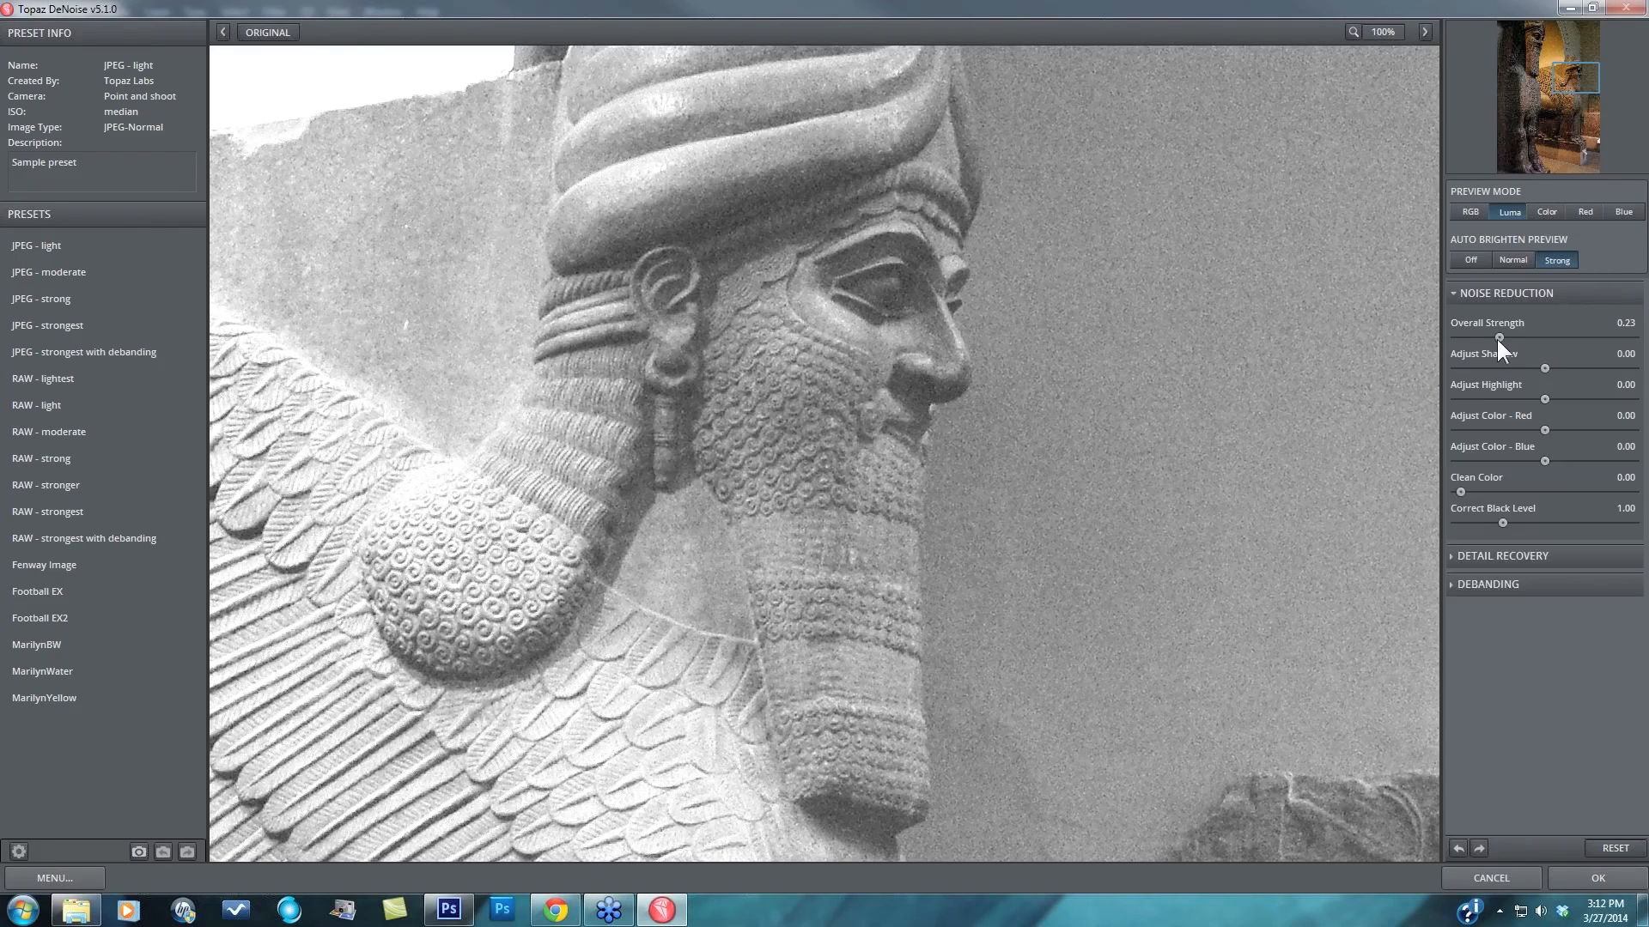
click(1497, 338)
click(958, 569)
click(957, 568)
- Adjust the tonal noise reduction to Shadow 0.14, Highlight -0.84 and Correct Black Level 0.00
drag(1549, 367, 1558, 367)
drag(1506, 515, 1417, 522)
drag(1556, 365, 1553, 364)
drag(1544, 399, 1473, 399)
- Set Adjust Color - Red to 0.75 and Adjust Color - Blue to 0.89, judging each in its own channel preview
click(1582, 211)
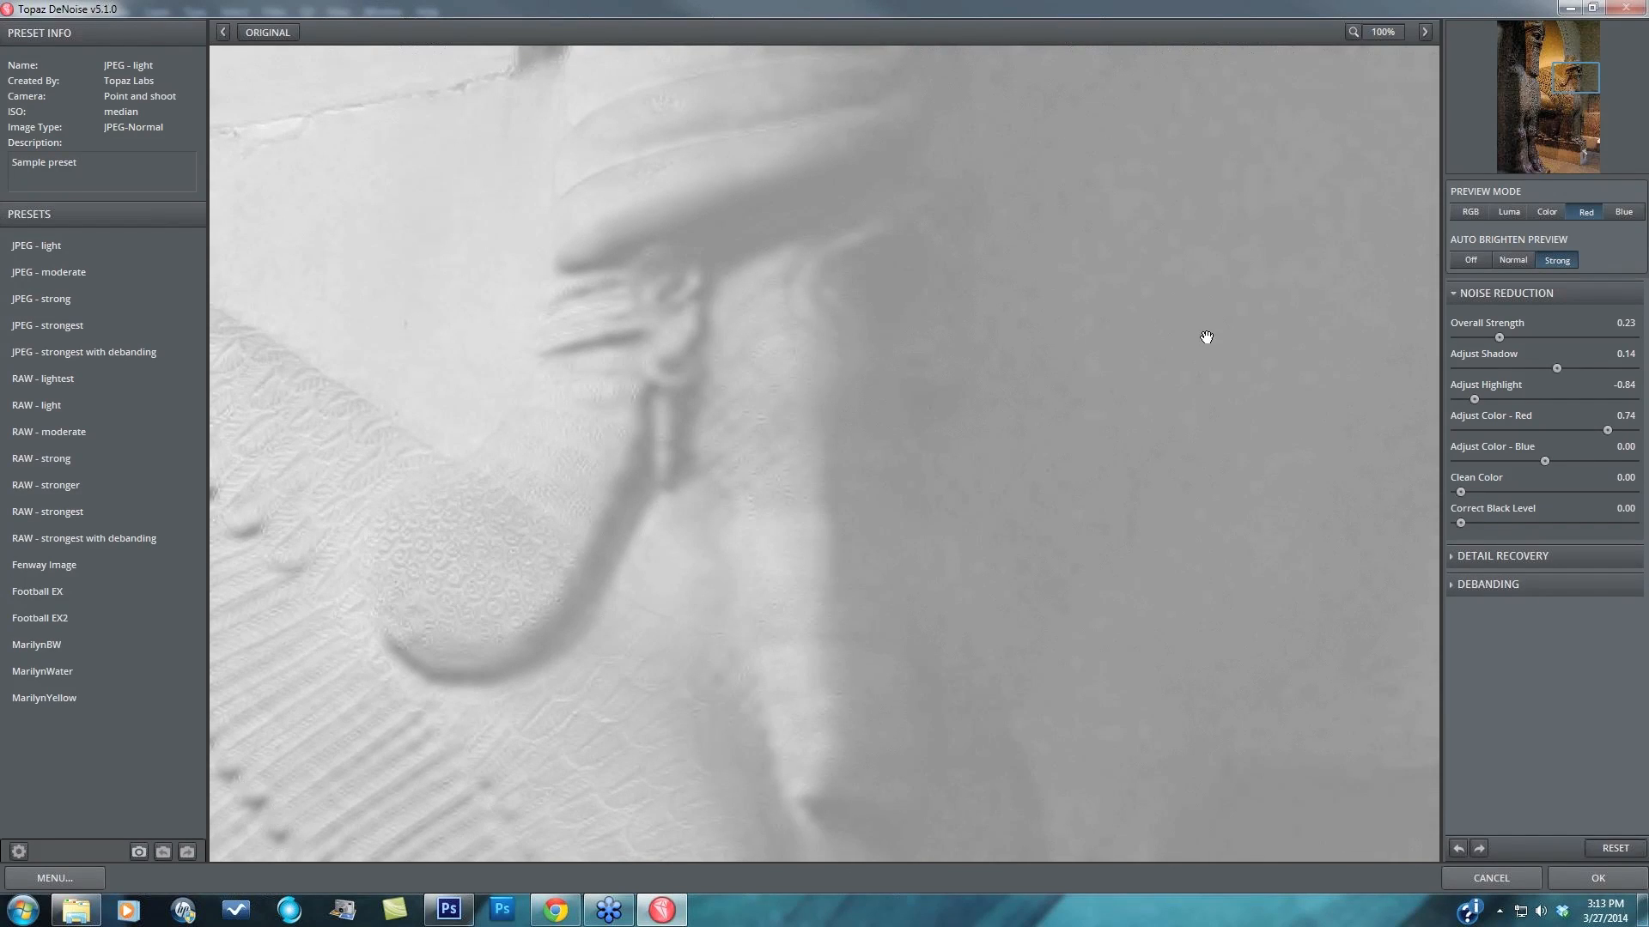
click(1608, 430)
click(1622, 212)
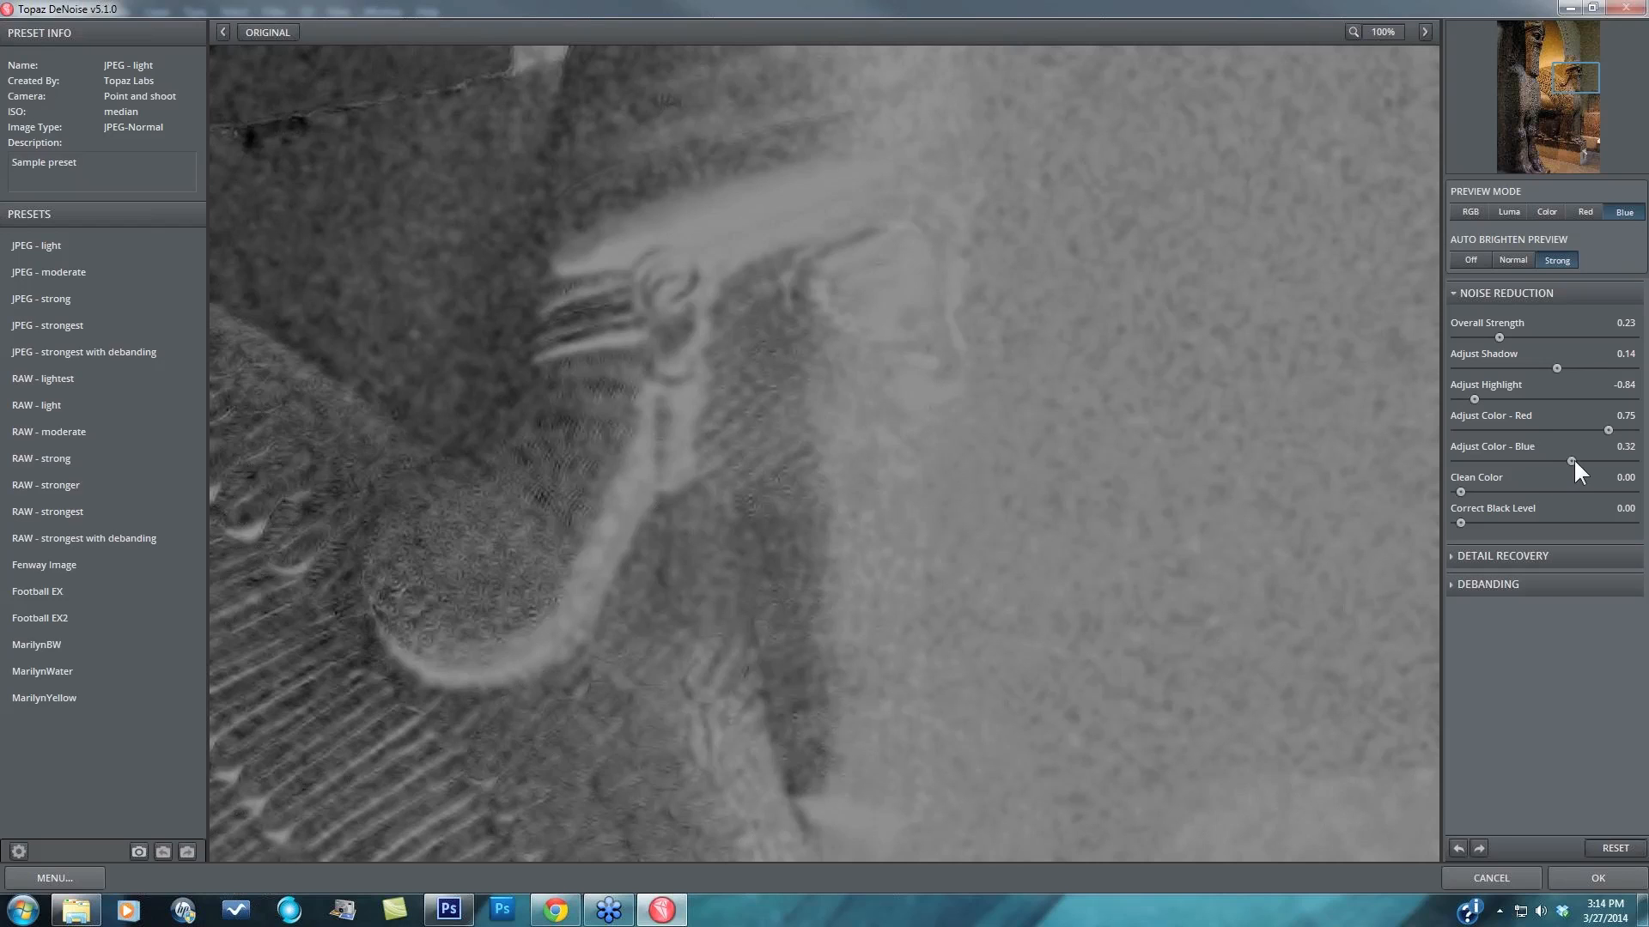
drag(1572, 461, 1592, 461)
drag(1593, 461, 1614, 461)
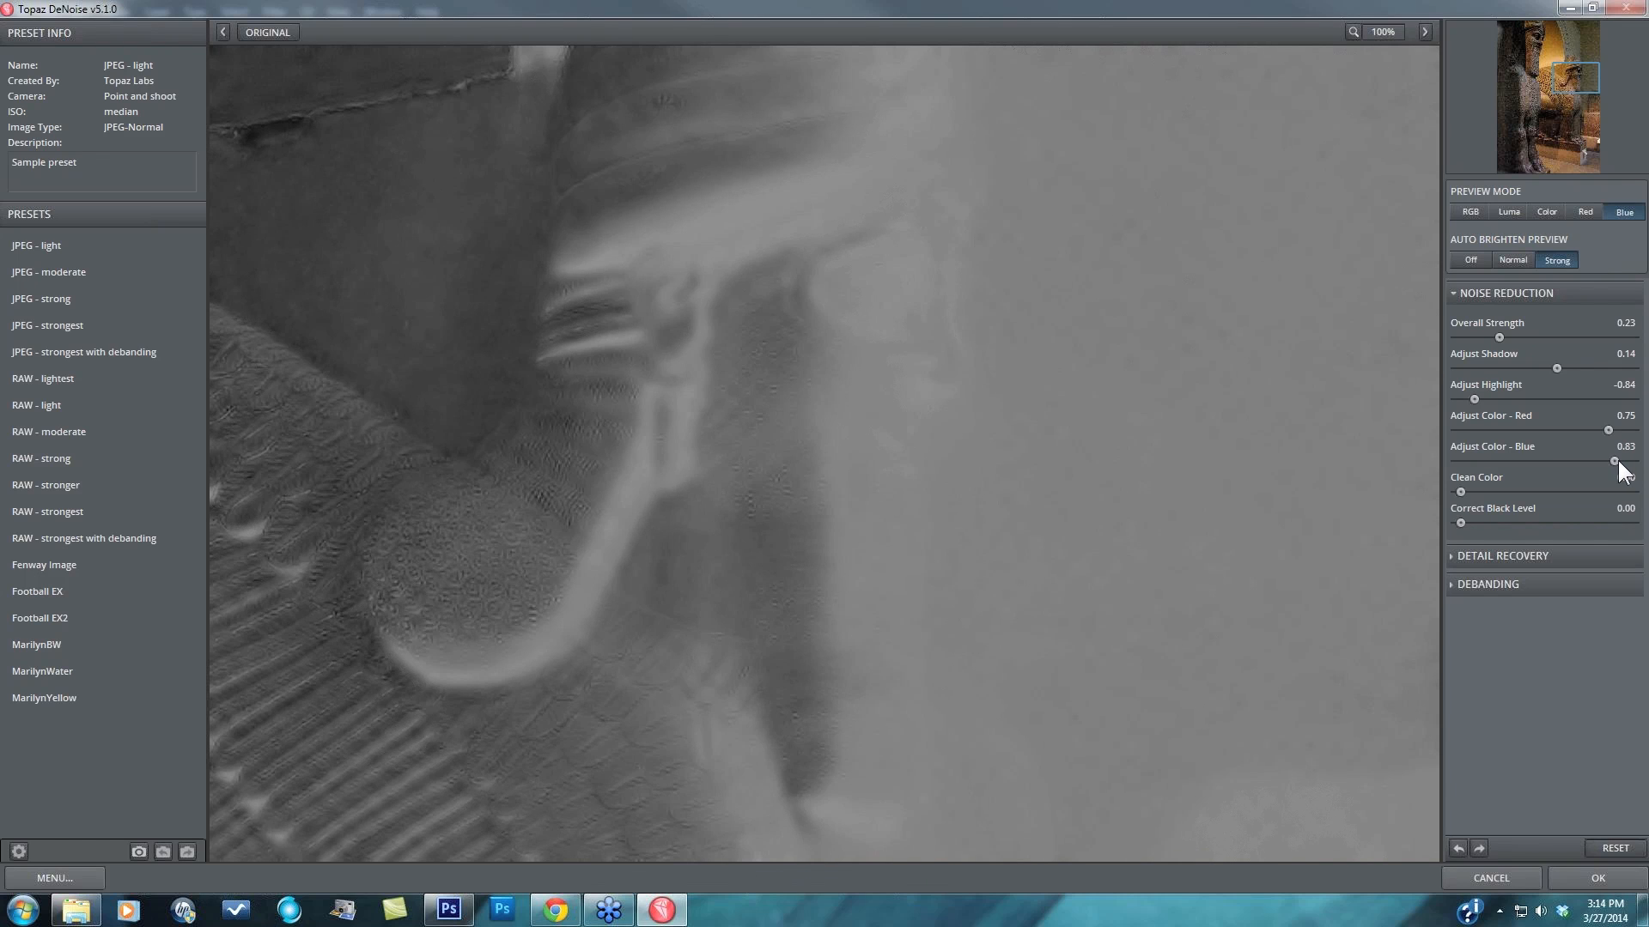
drag(1616, 461, 1620, 461)
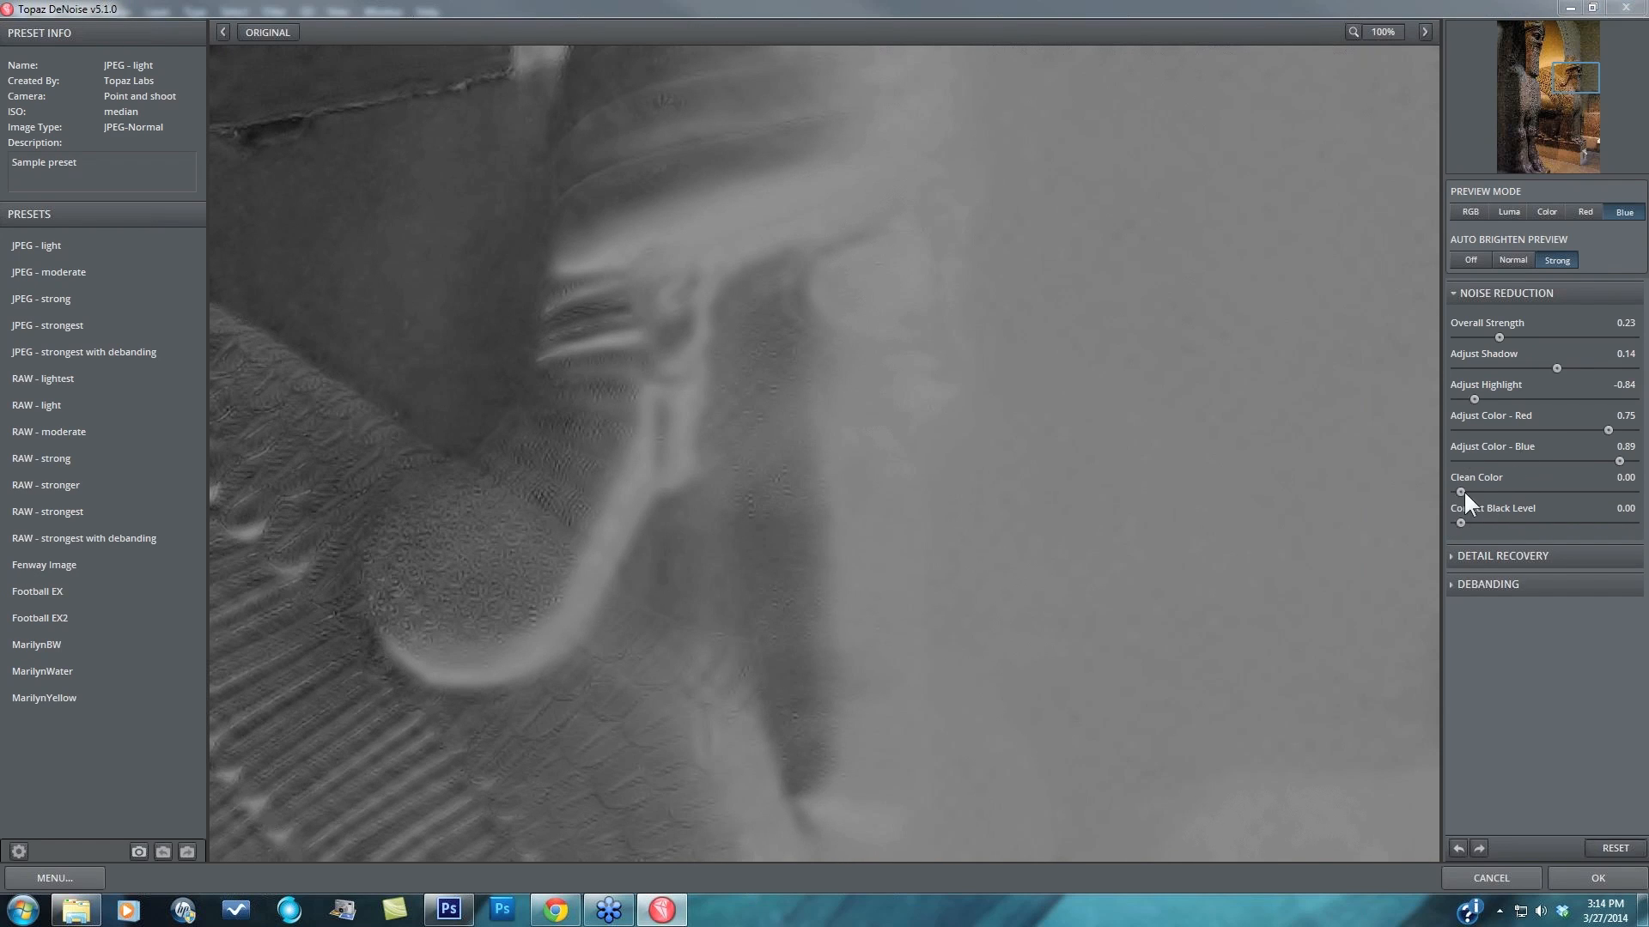
- Compare the color noise with the original in the Color preview and set Clean Color to 0.33
click(1548, 212)
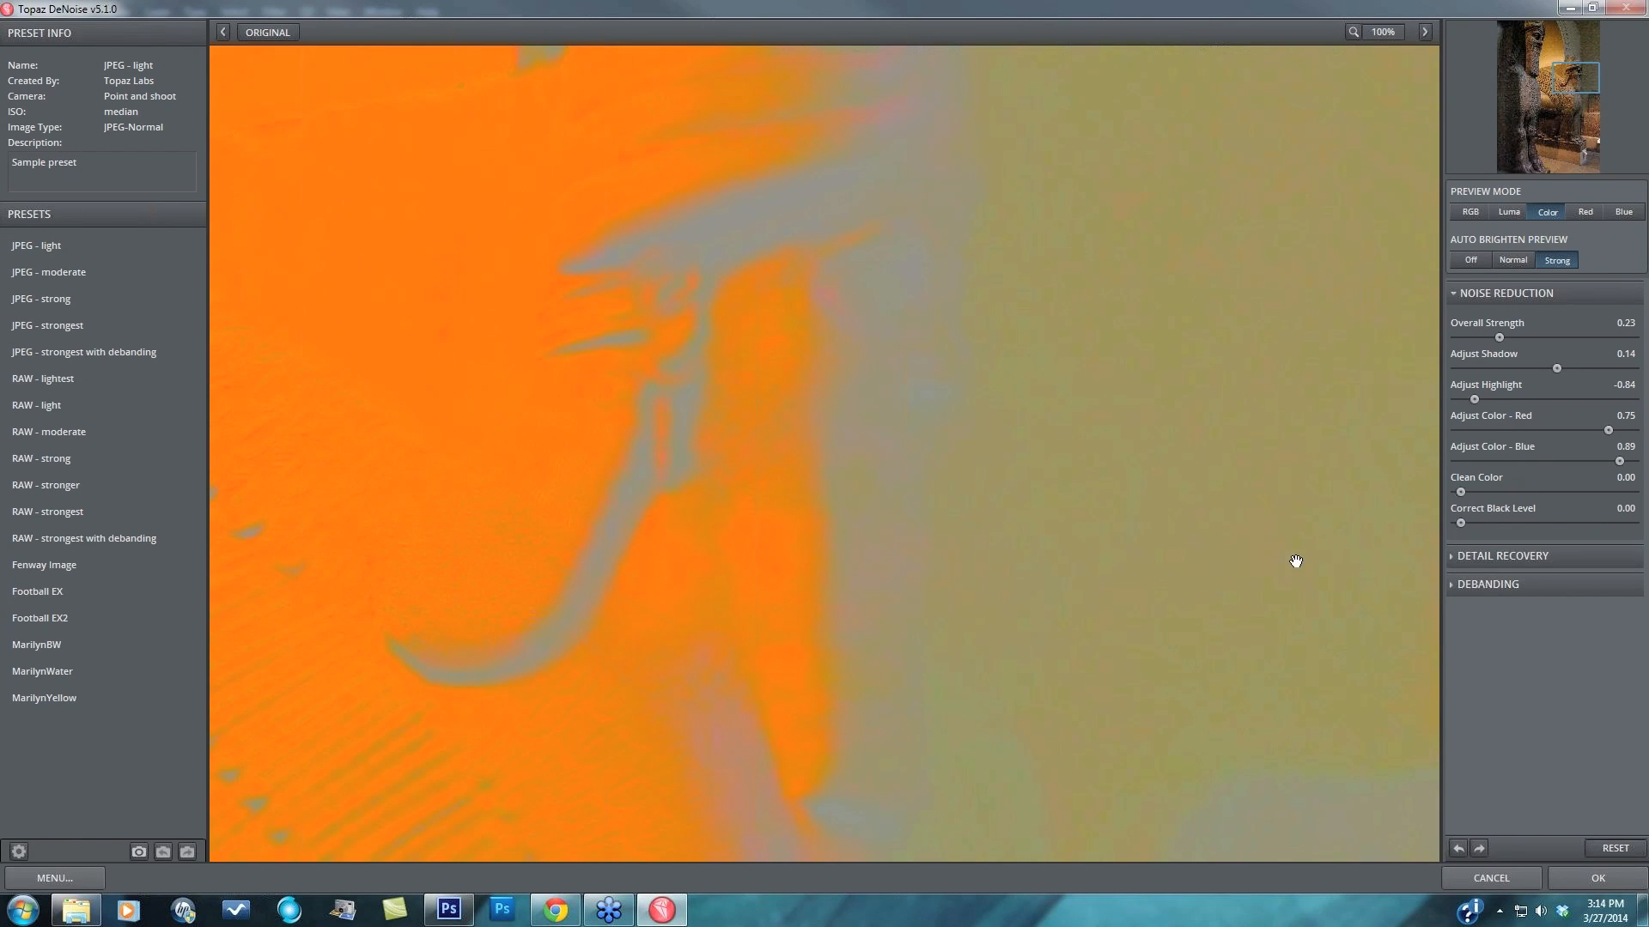
click(1102, 516)
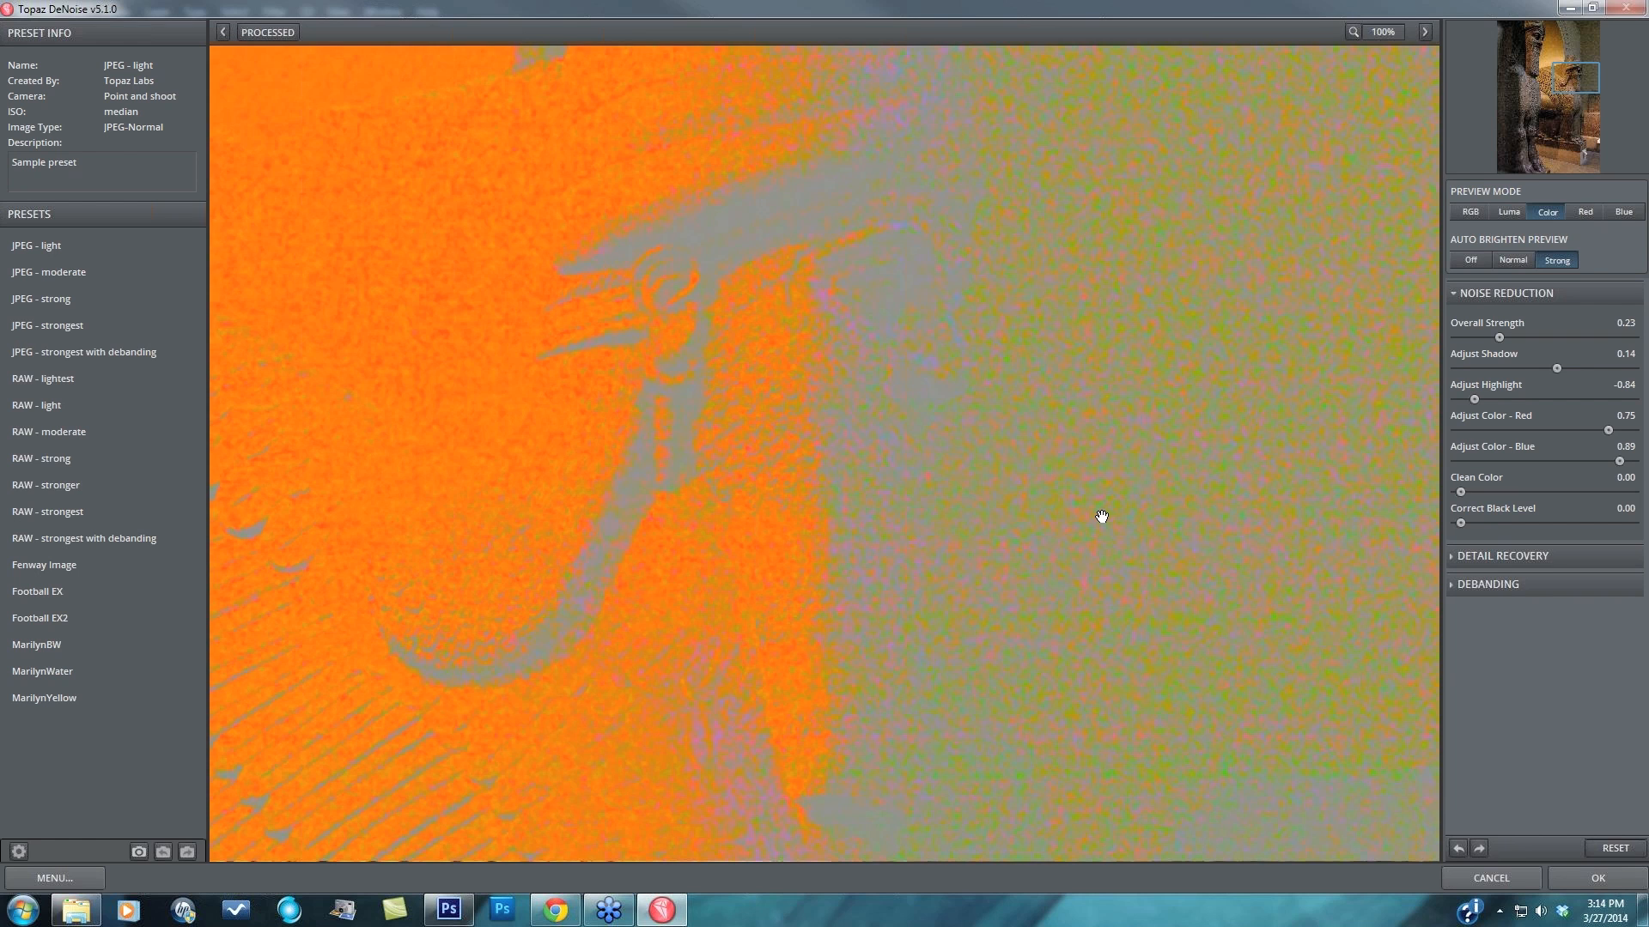
click(1102, 516)
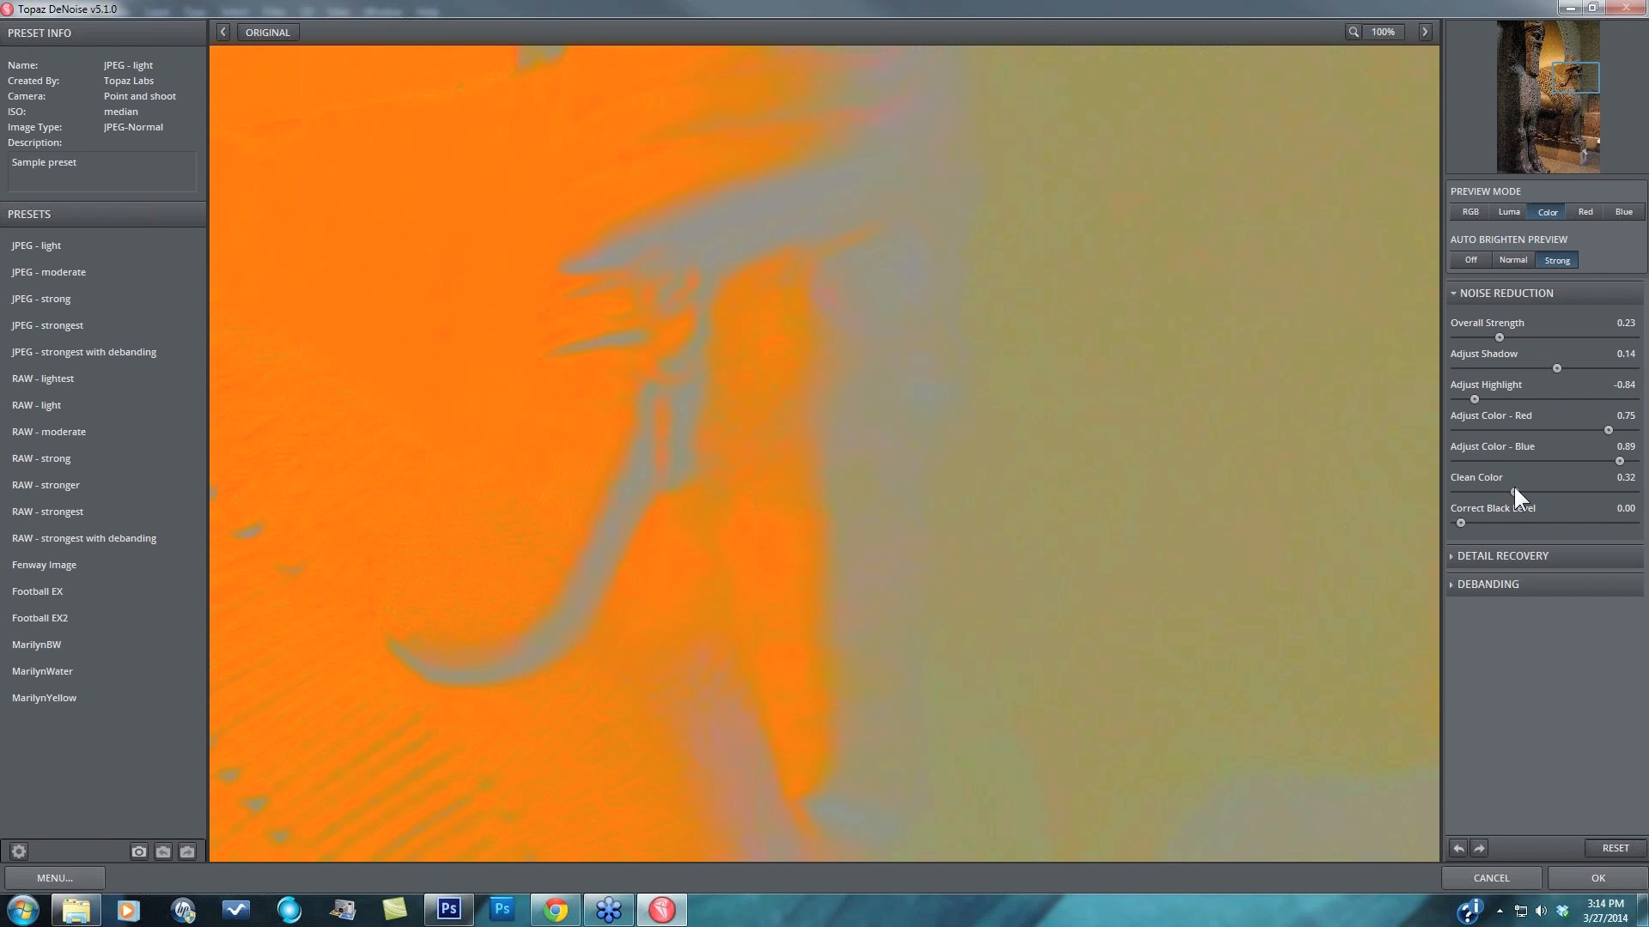
drag(1515, 491, 1517, 491)
- Return to the RGB preview with auto brighten off and inspect the denoised face of the large foreground statue
click(1468, 208)
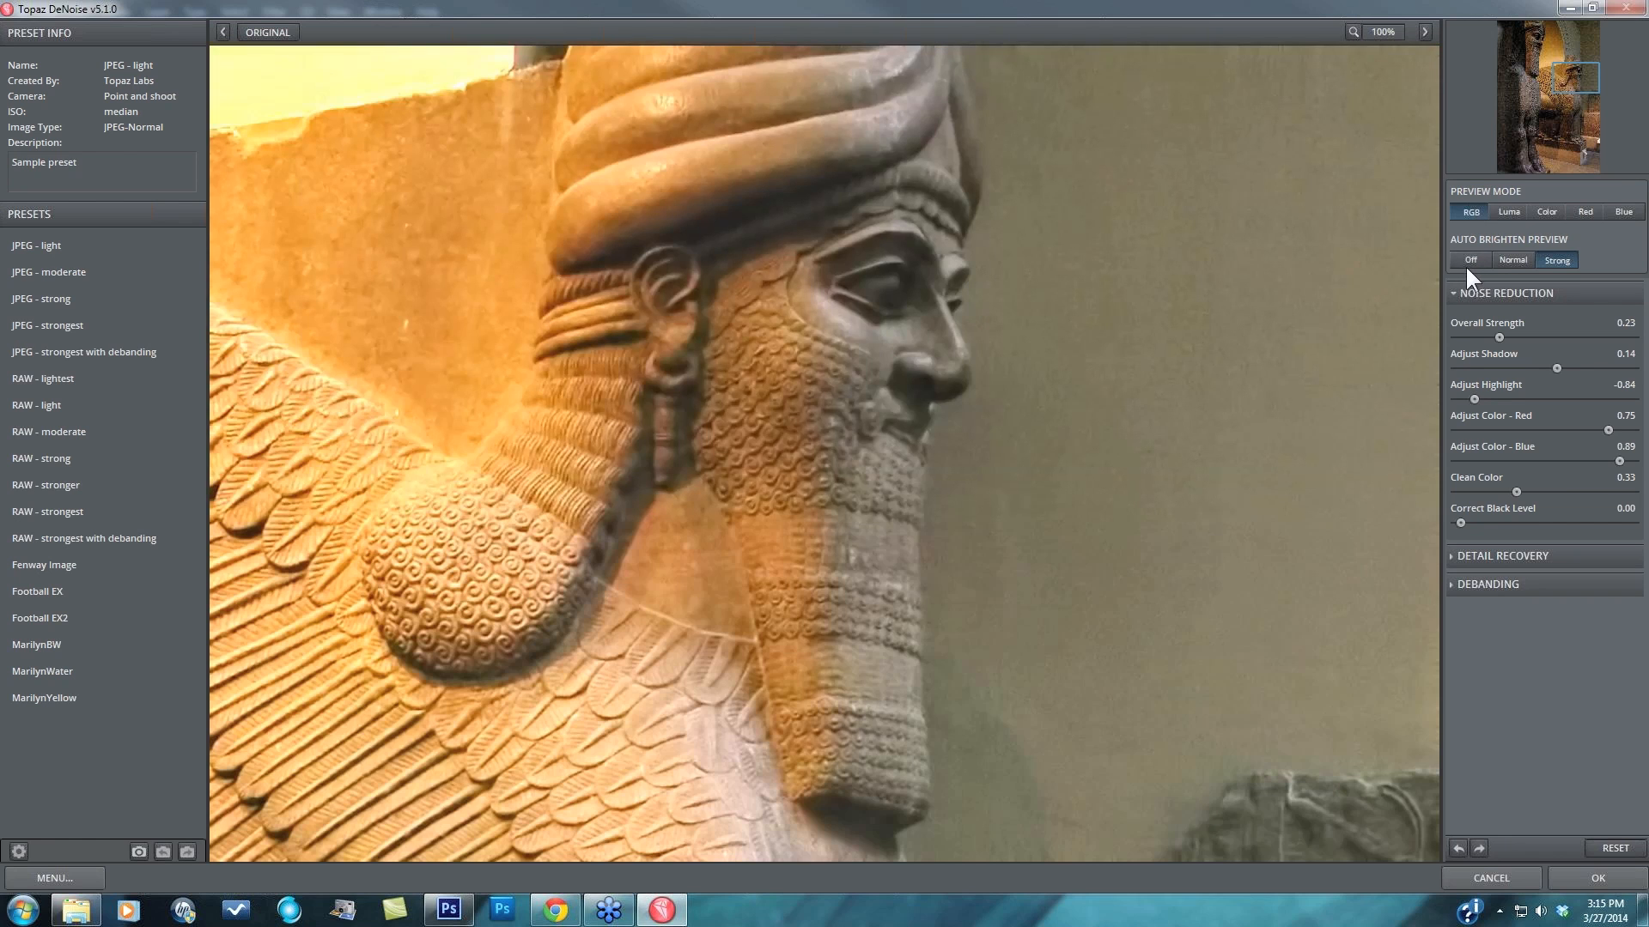
click(1463, 260)
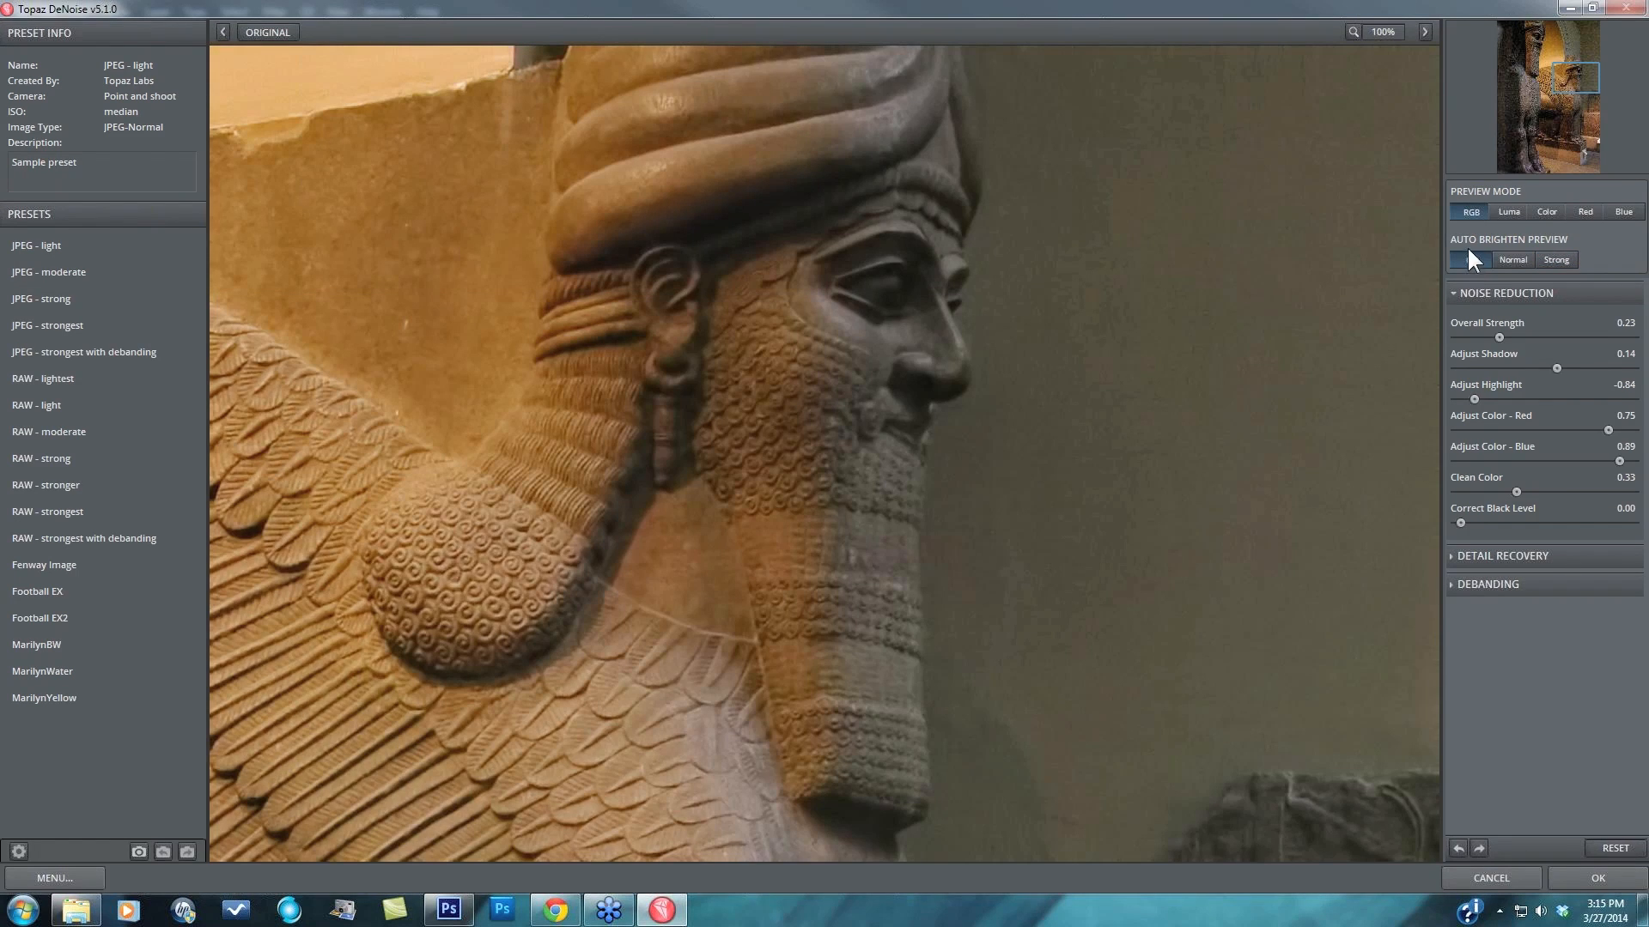
drag(1572, 65, 1533, 34)
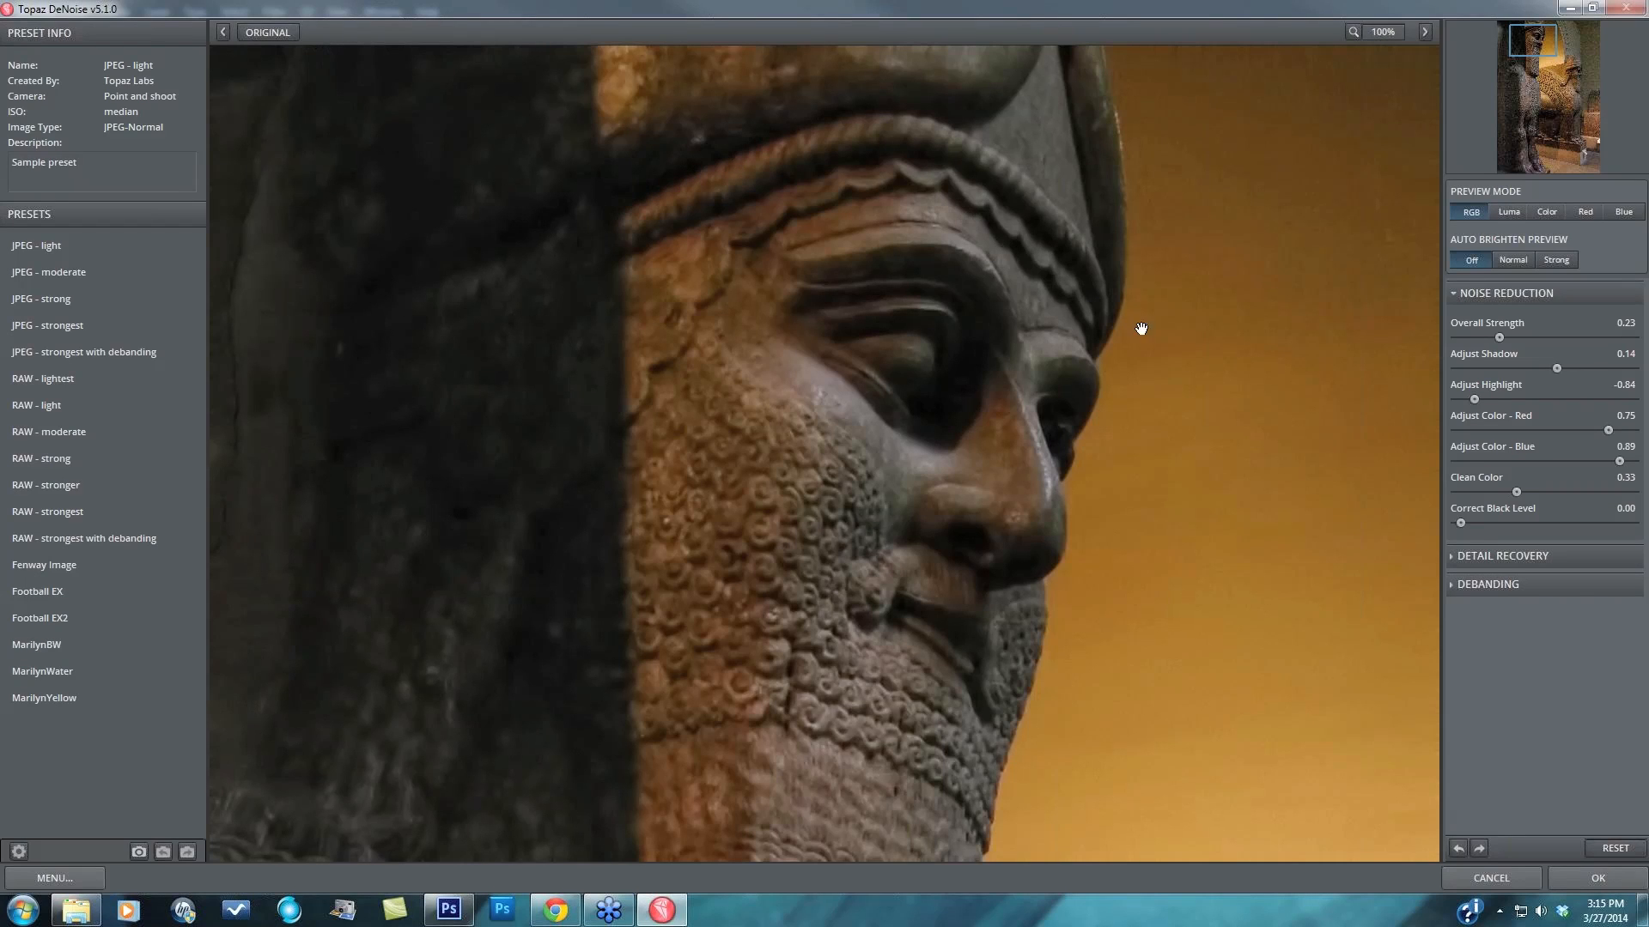
- Try Correct Black Level values up to 0.71, fine-tune it near 0.30, and close the noise reduction settings
click(1466, 522)
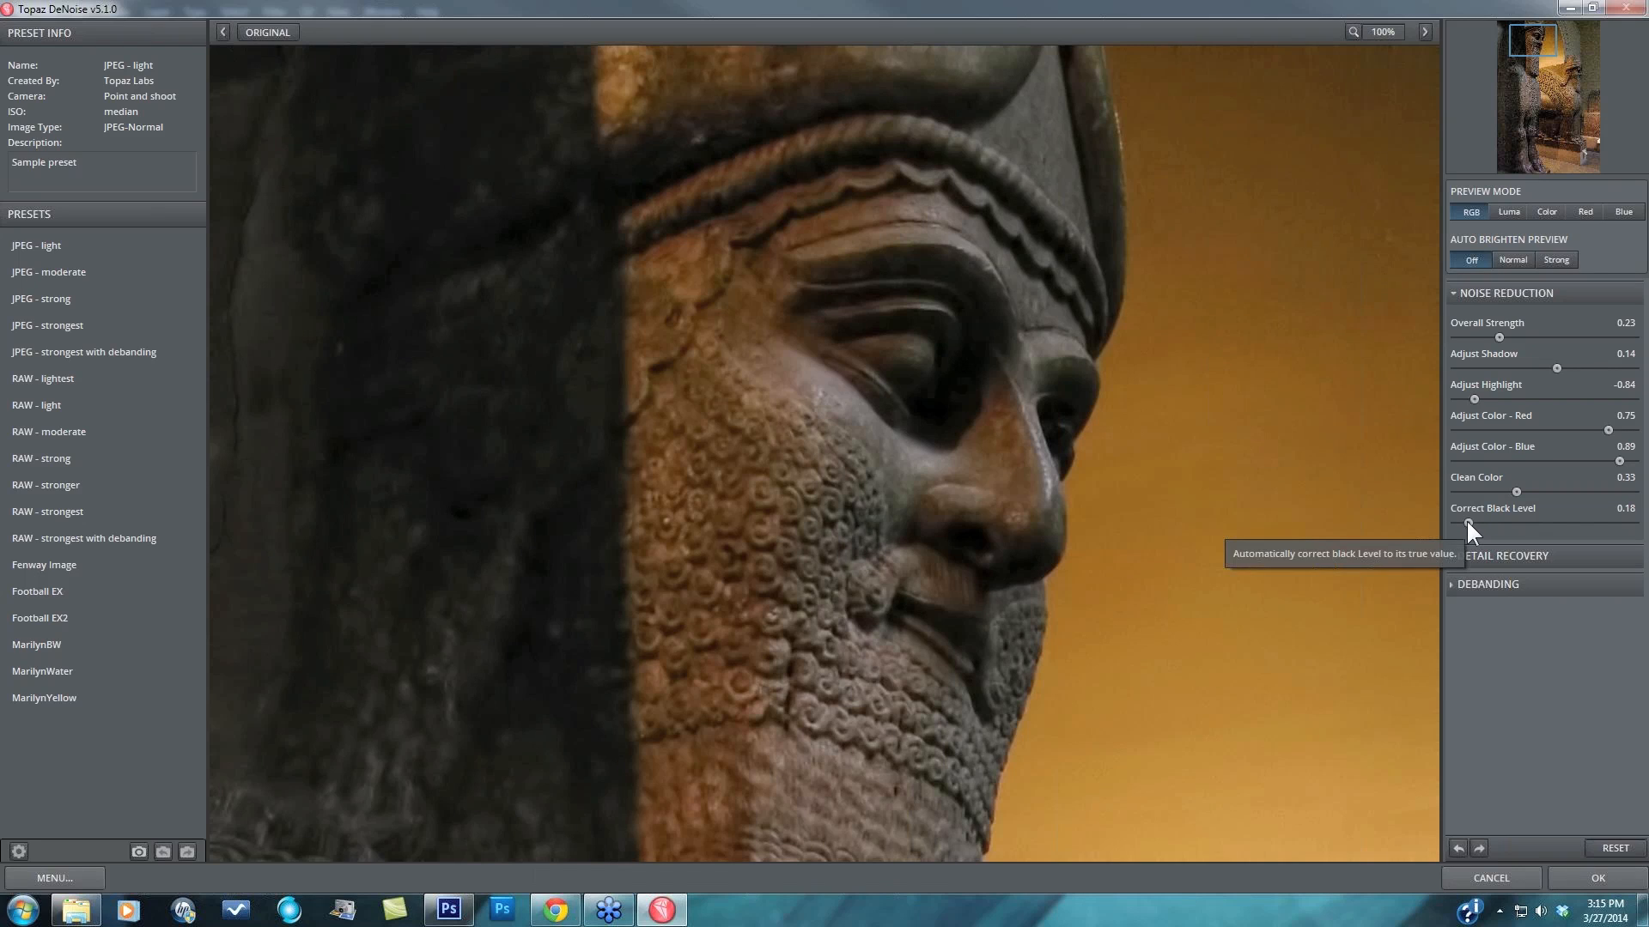
drag(1488, 520, 1489, 521)
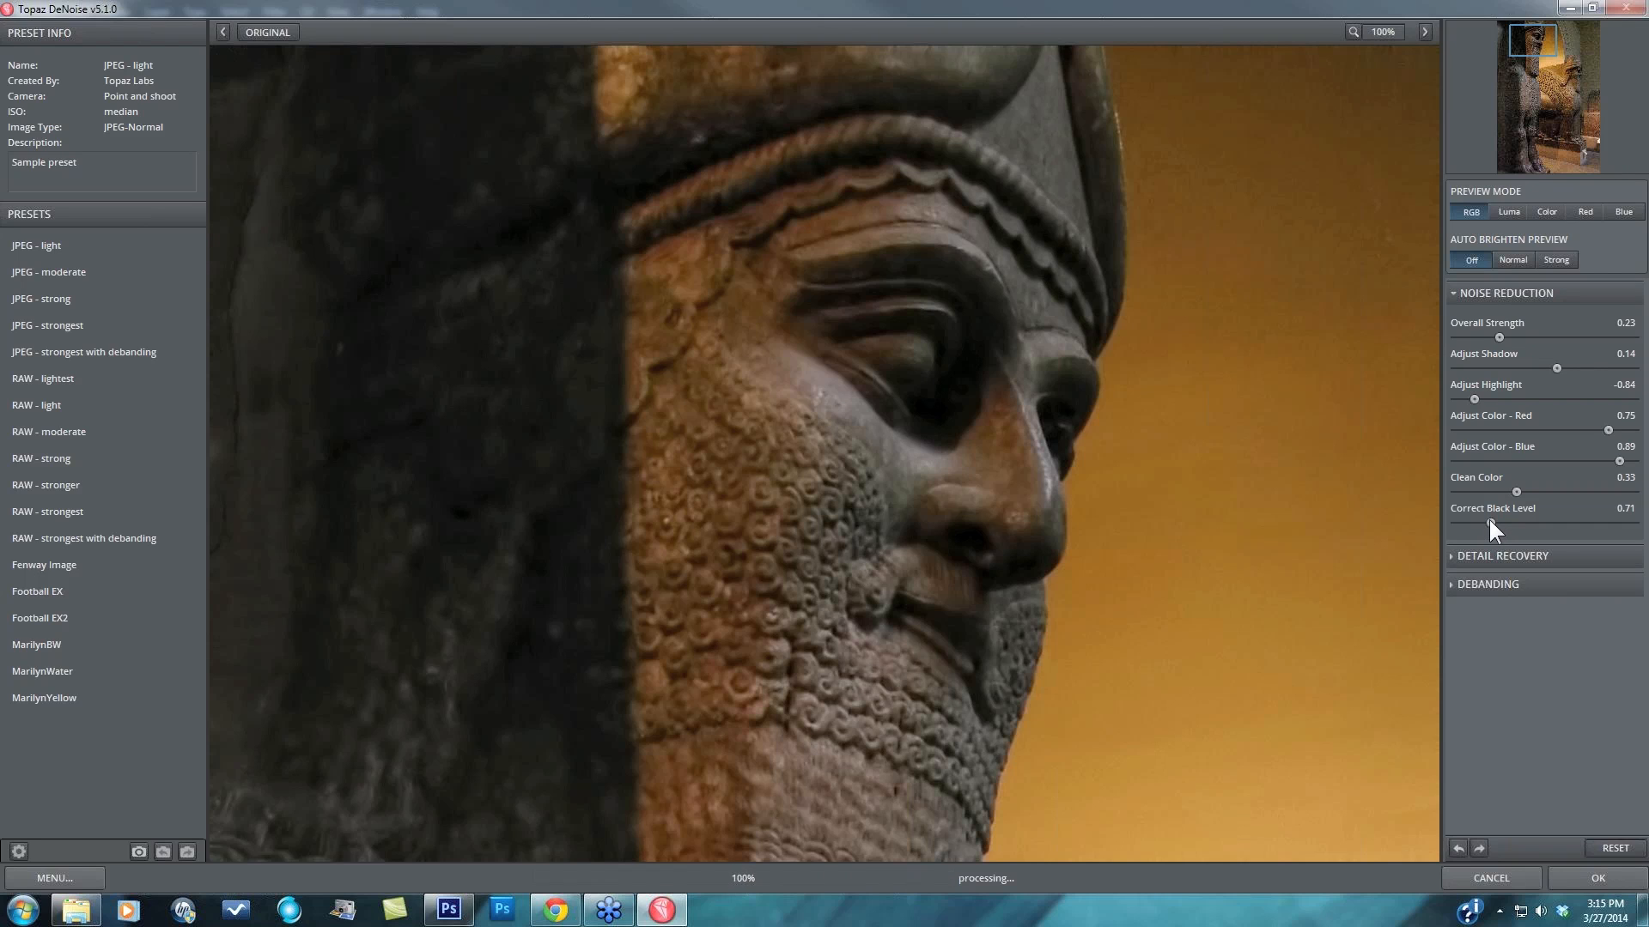
drag(1489, 521, 1488, 522)
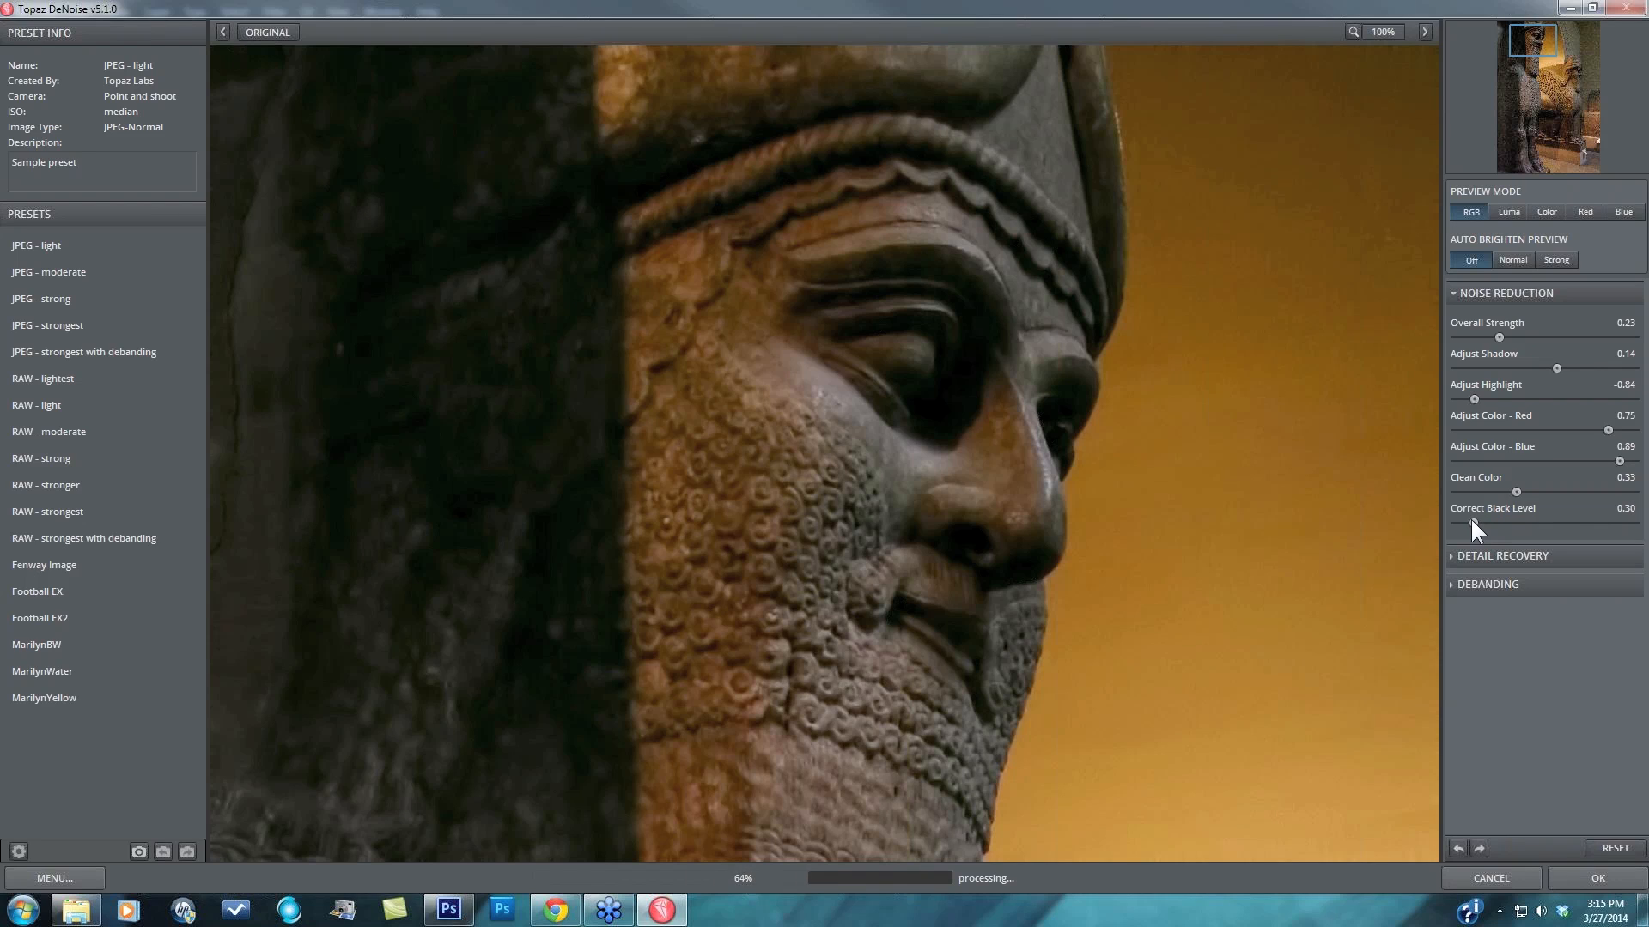
drag(1470, 516, 1474, 517)
drag(1473, 517, 1471, 517)
click(1457, 292)
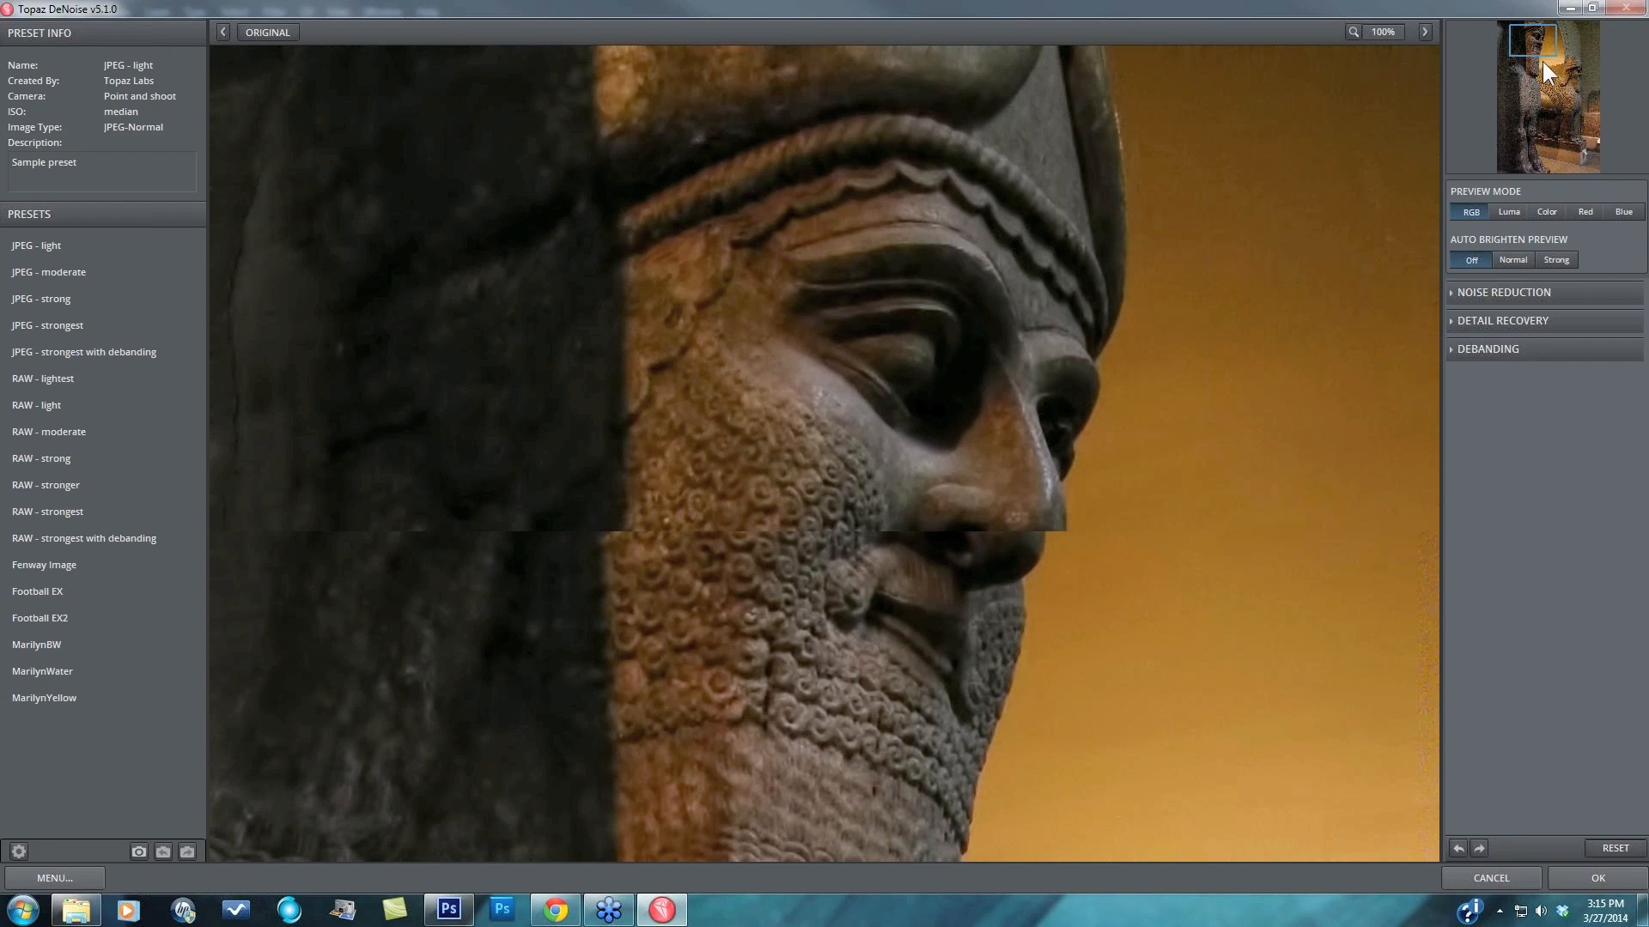
- On the background statue, set Recover Detail to 0.31 and Reduce Blur to 0.09, comparing the result with the original
drag(1542, 60, 1566, 84)
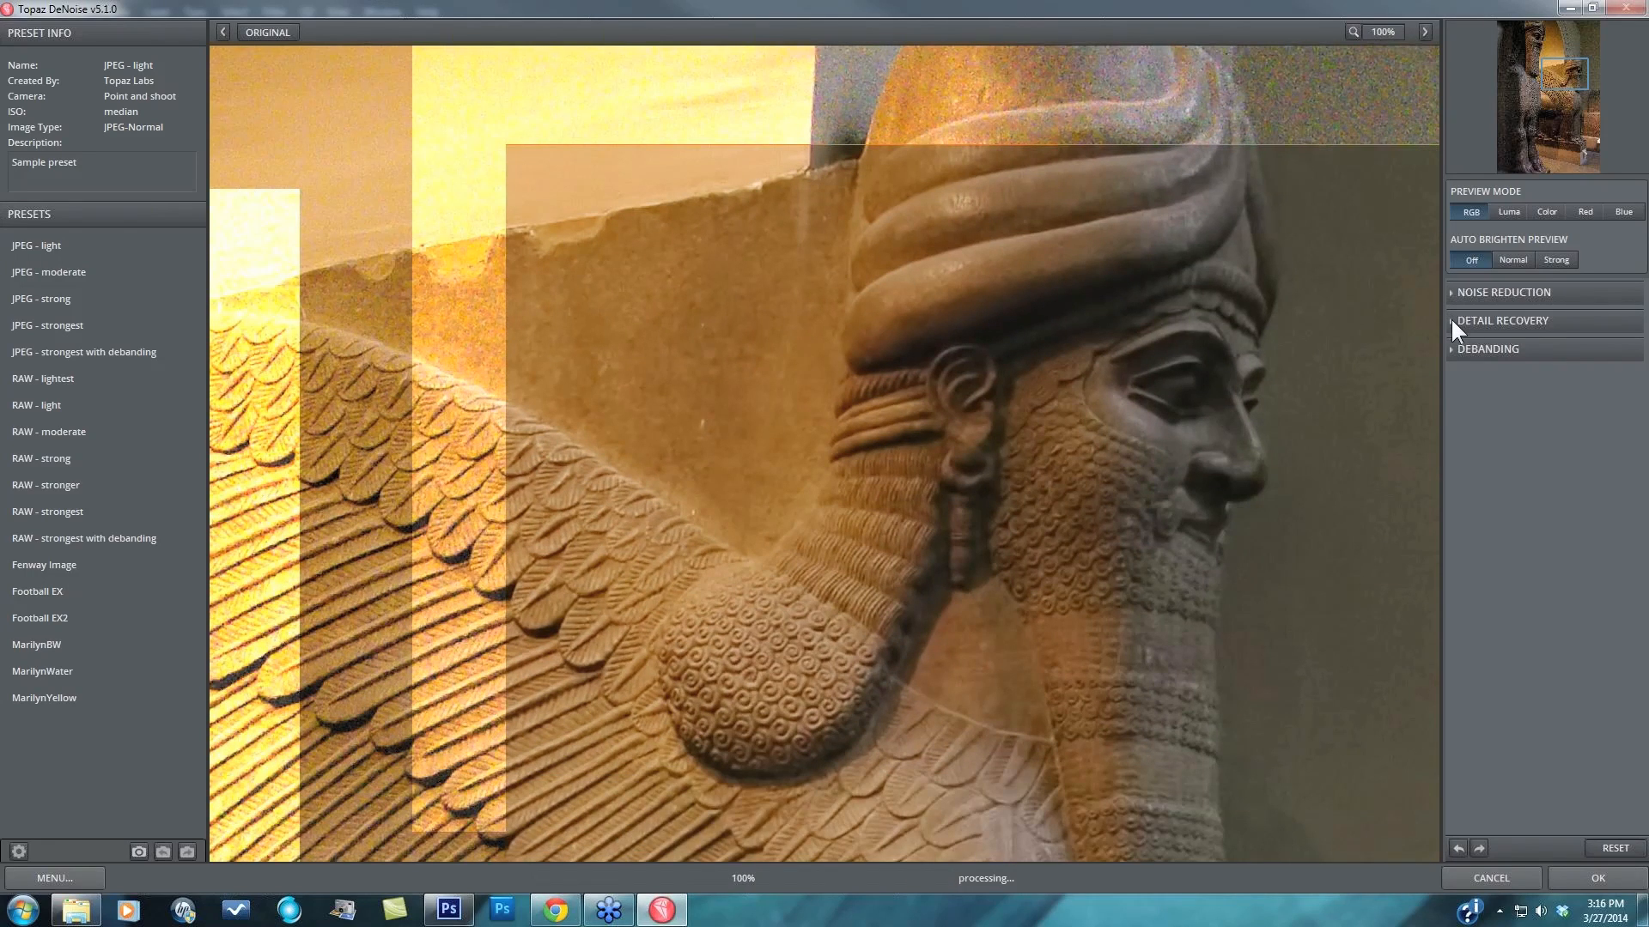
click(1450, 319)
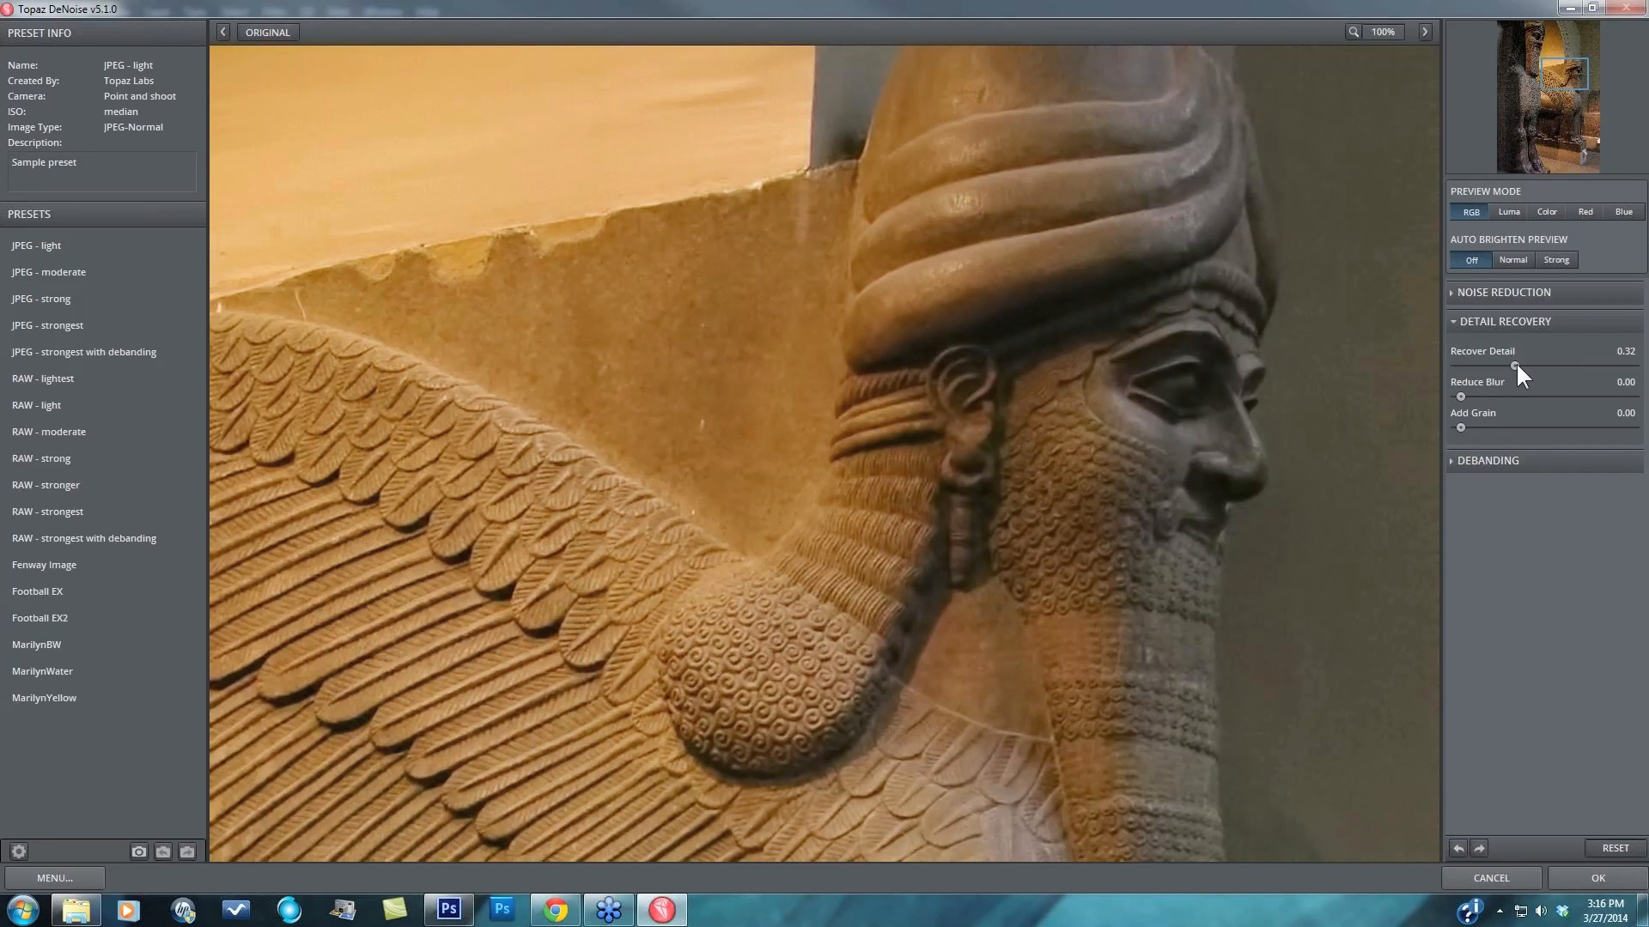
drag(1516, 363, 1512, 364)
drag(1460, 396, 1475, 395)
click(1322, 565)
click(817, 658)
key(space)
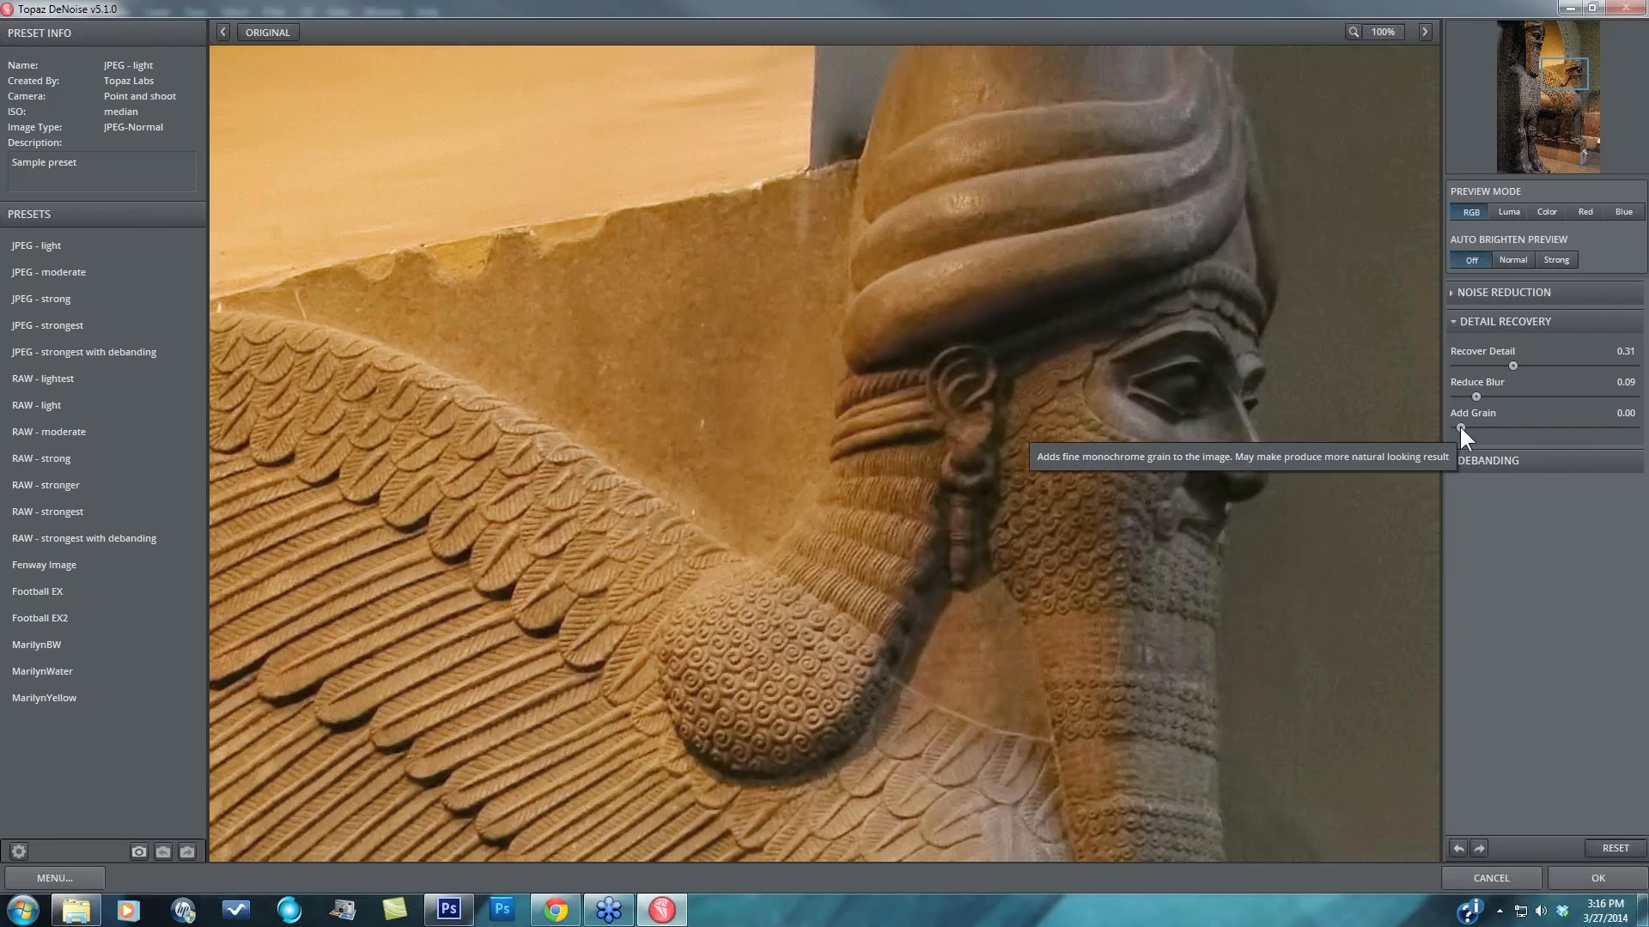
- Try Add Grain at about 0.33, compare with the original, and apply the DeNoise settings to the layer
drag(1460, 428, 1467, 427)
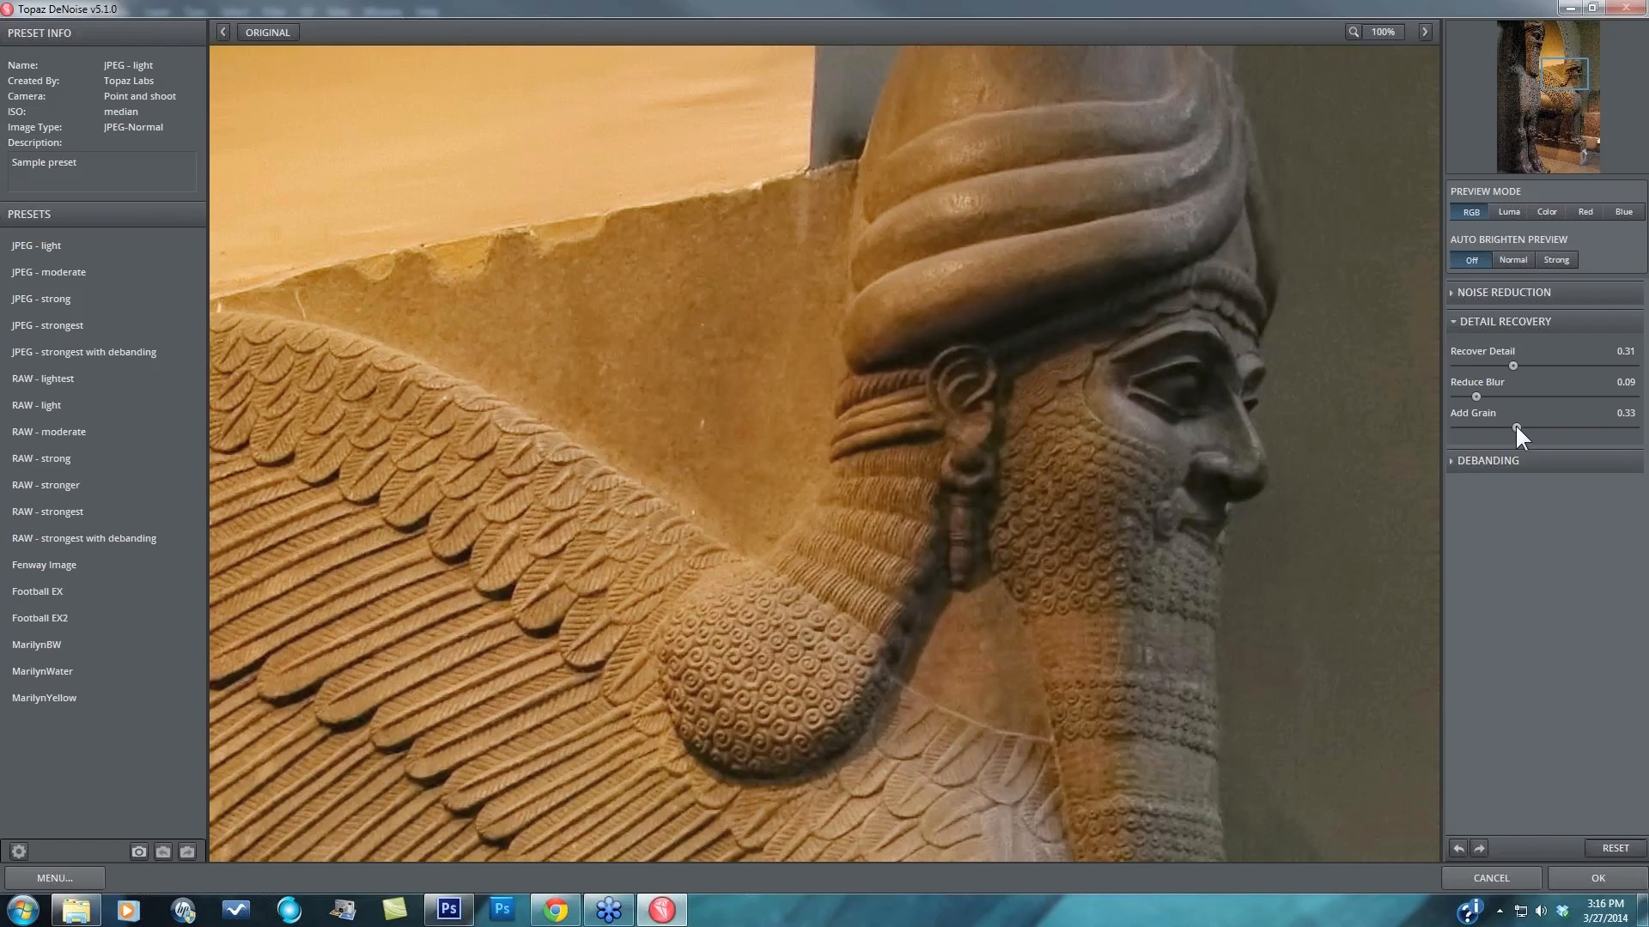
drag(1522, 426, 1523, 426)
click(518, 395)
click(517, 395)
click(1599, 878)
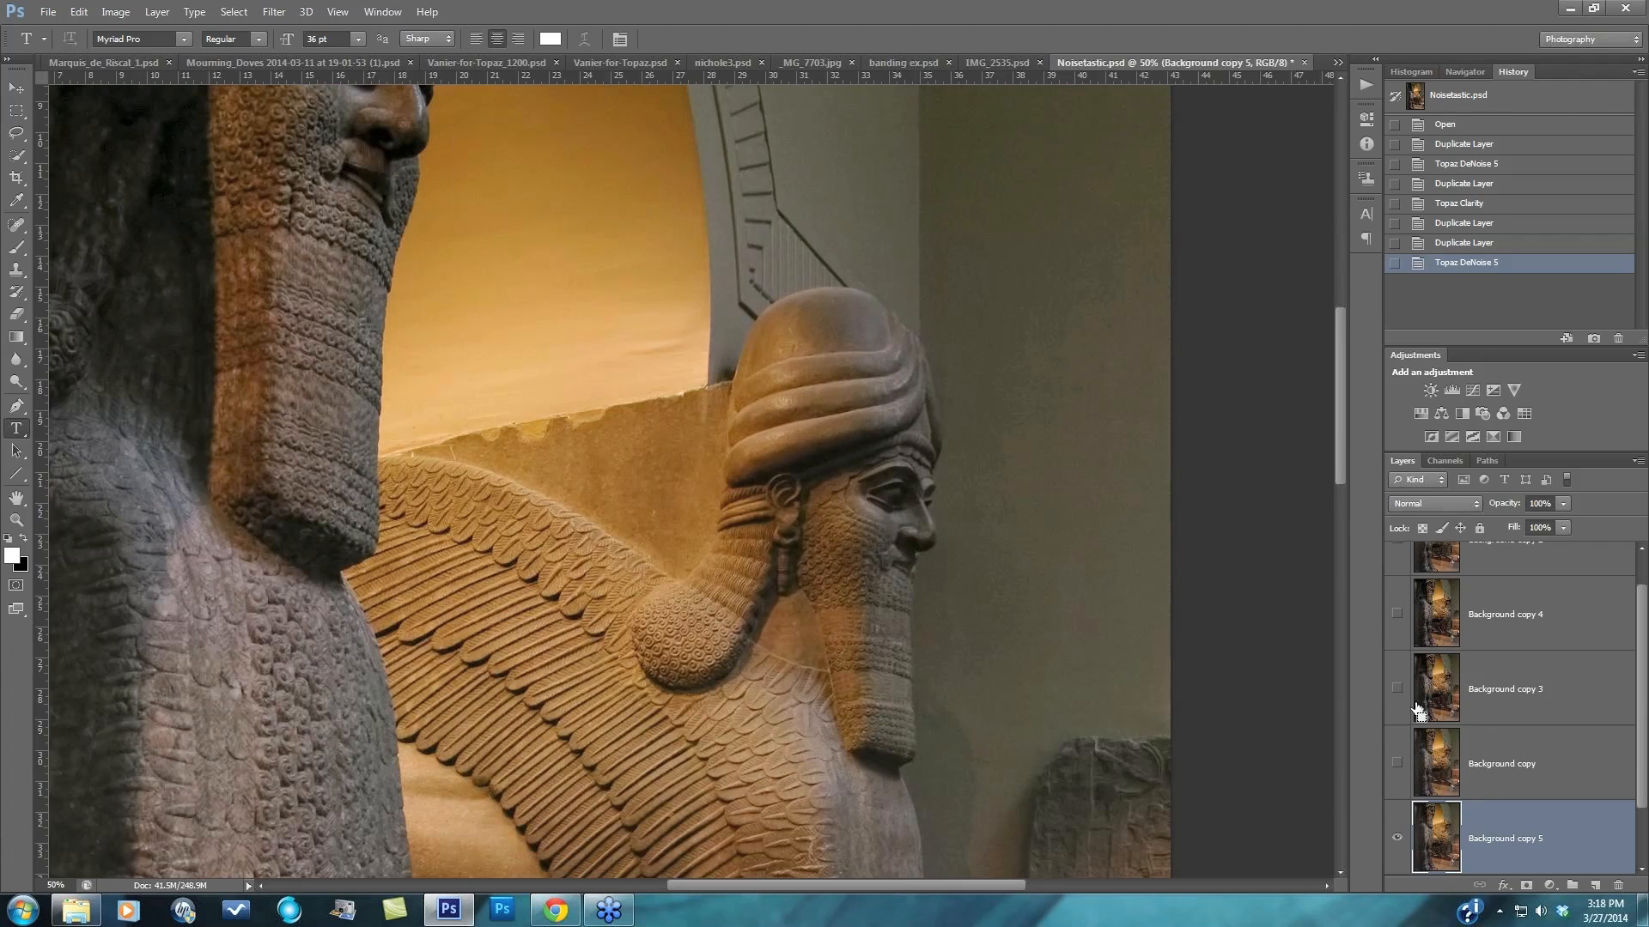
- Hide the Background copy 5 layer and inspect the original noise on the winged statue at 100% zoom
key(ctrl+plus)
key(ctrl+plus)
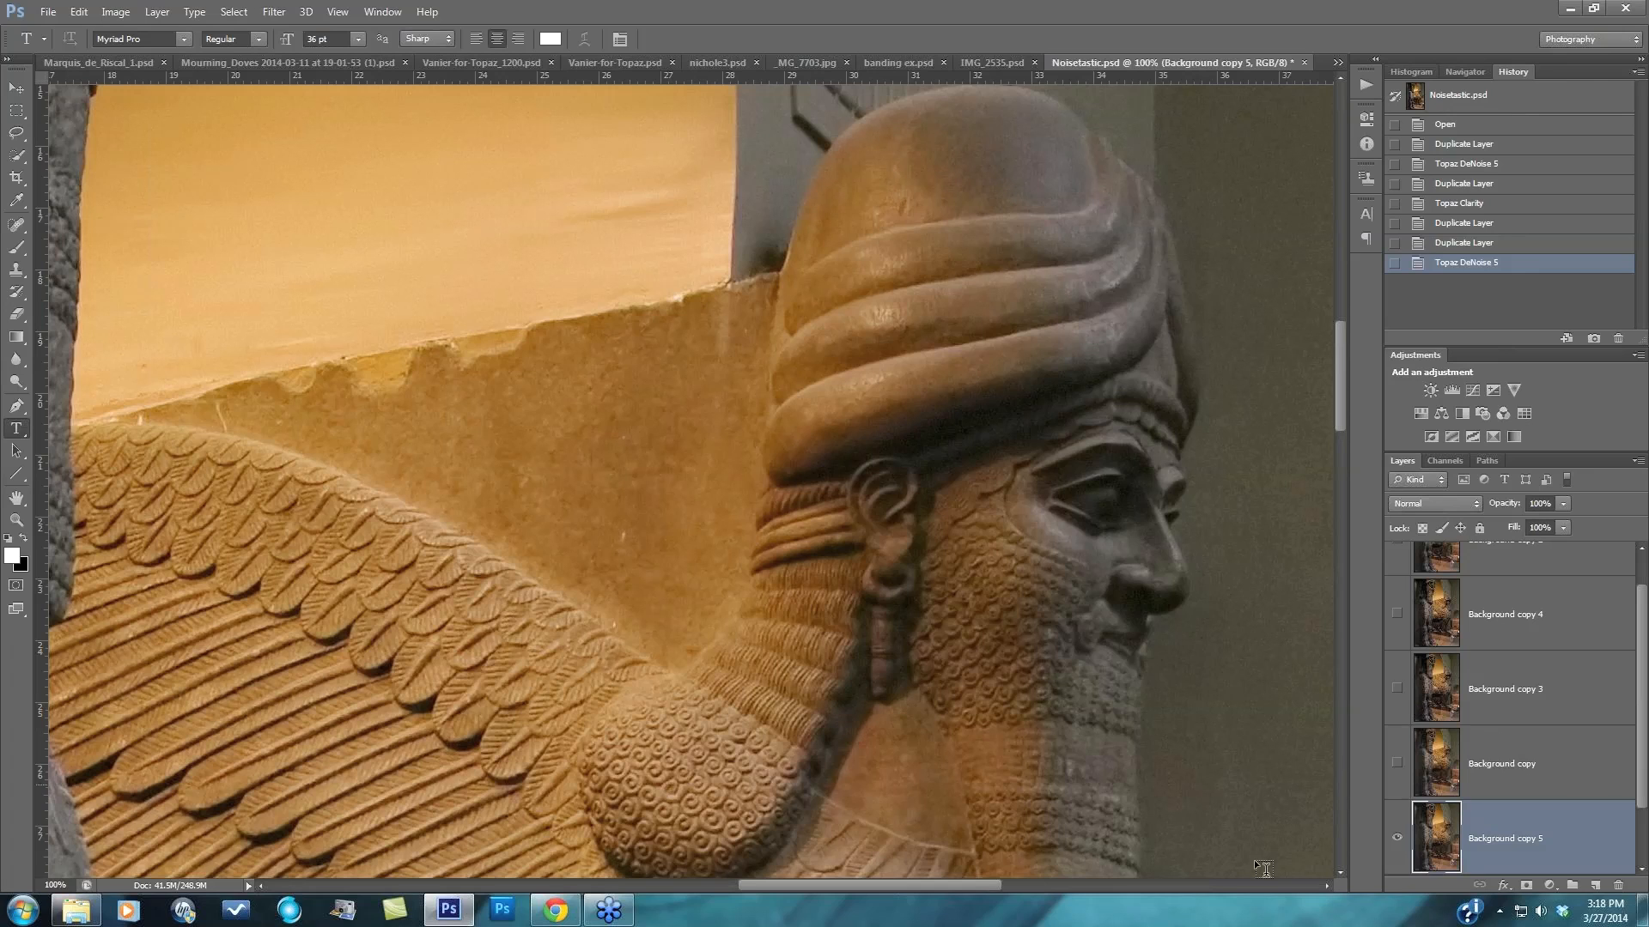
click(1396, 838)
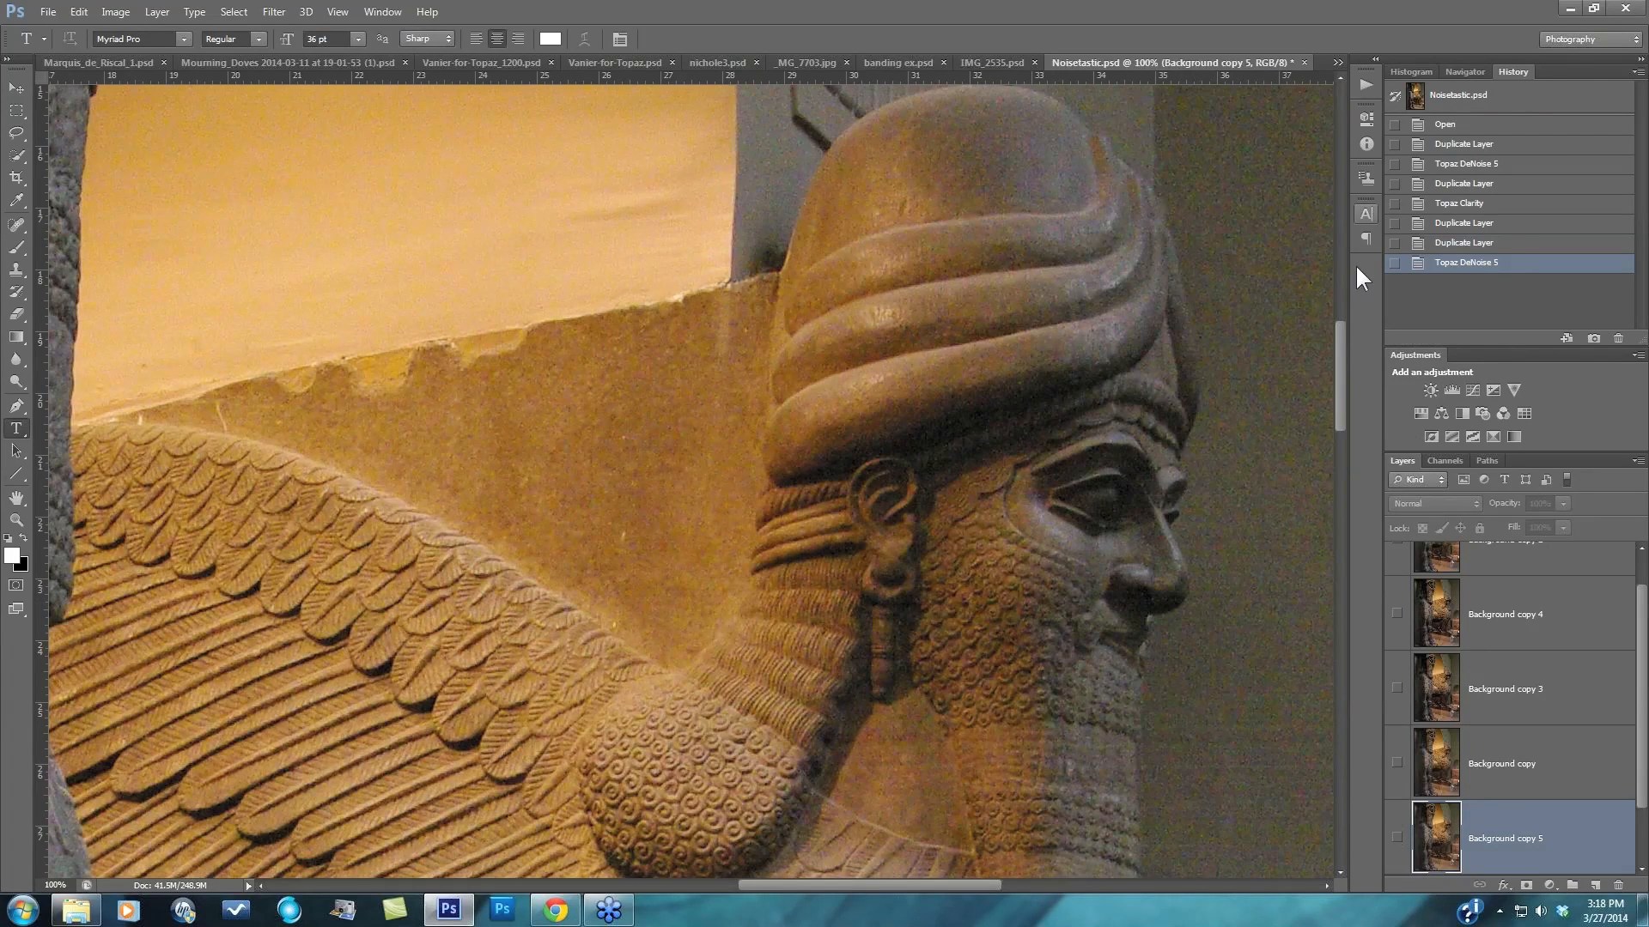
drag(1333, 373, 1389, 459)
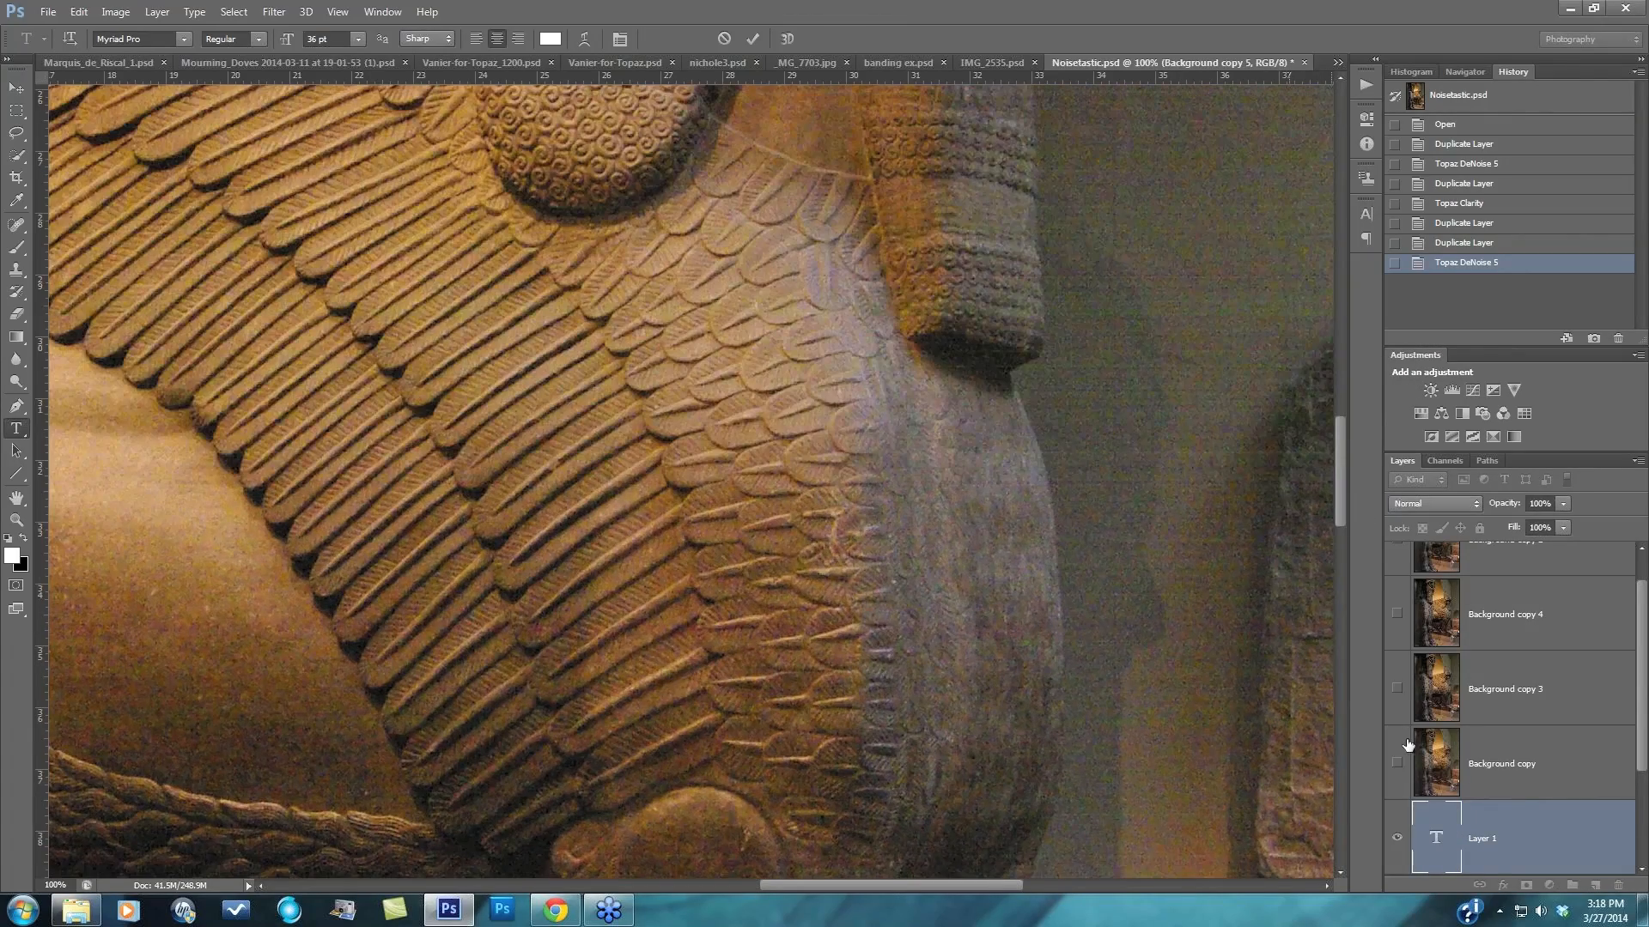
- Make the Background copy layer visible and view the whole photo at 16.7% zoom
click(1397, 764)
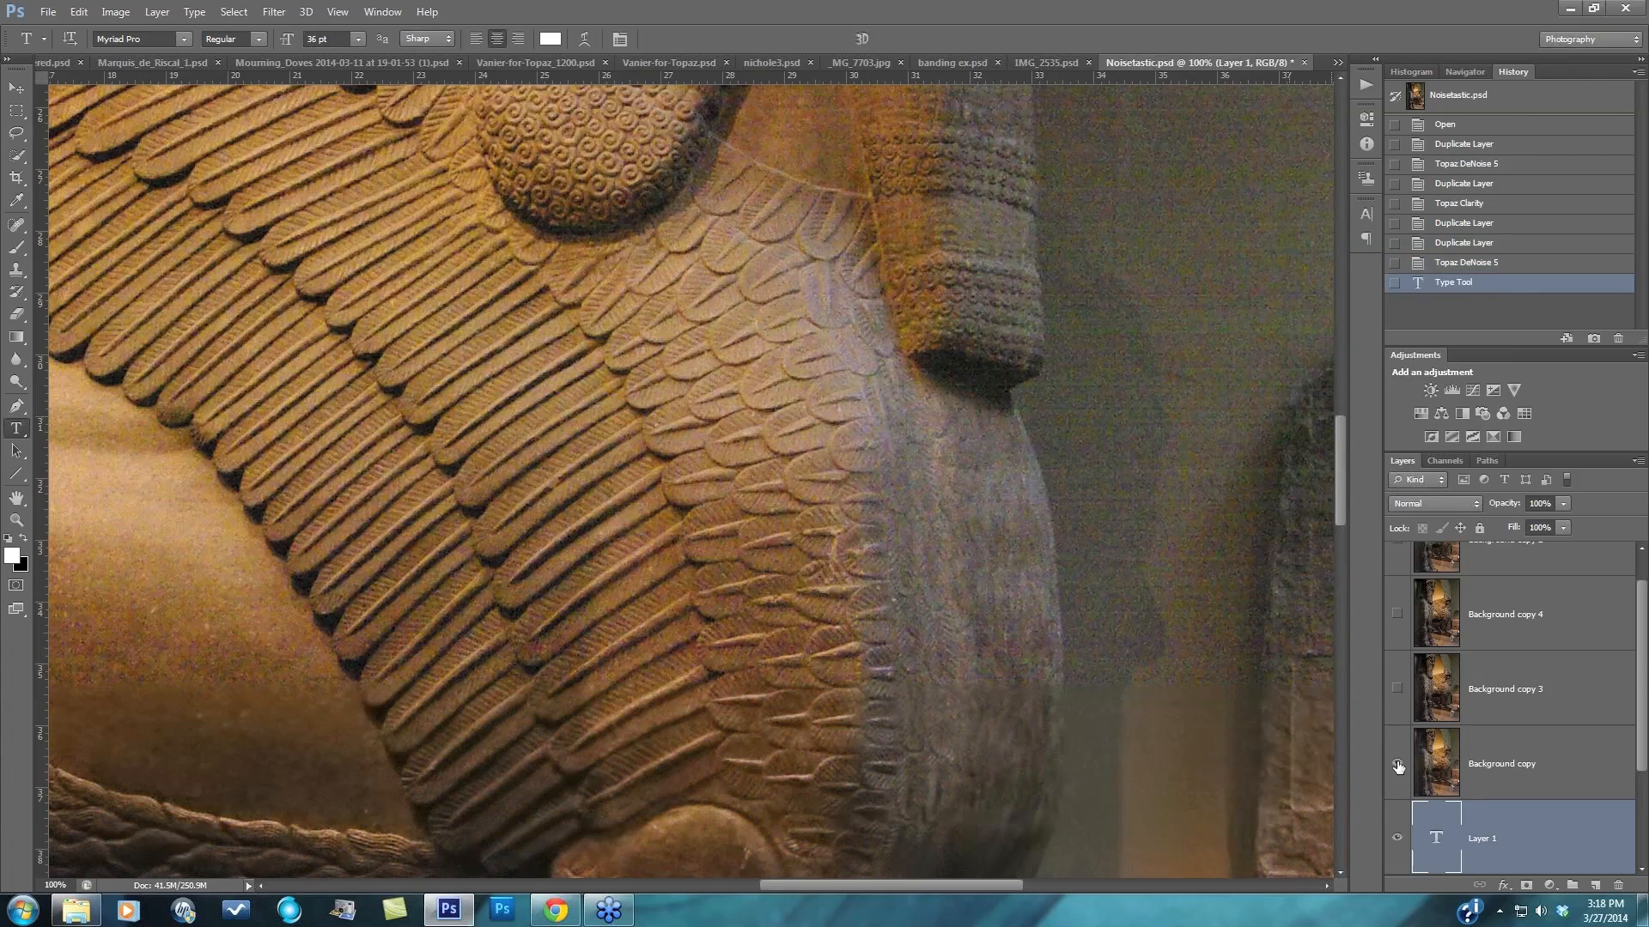
click(1398, 766)
key(ctrl+minus)
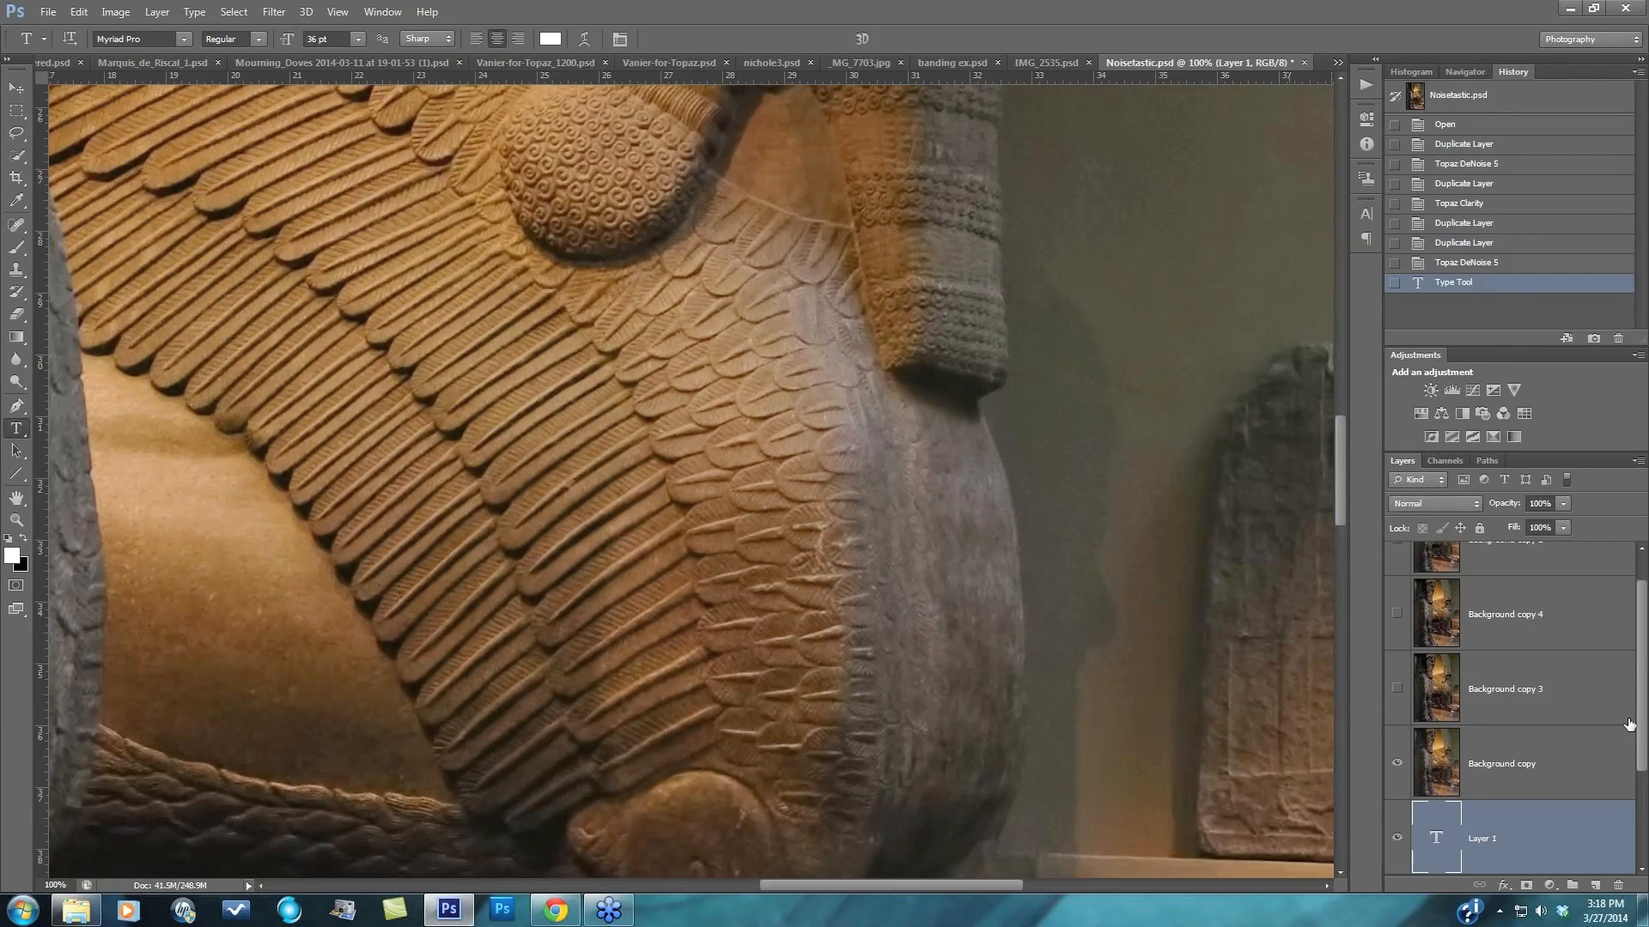
key(ctrl+minus)
key(ctrl+minus)
key(ctrl+minus)
key(ctrl+minus)
key(ctrl+minus)
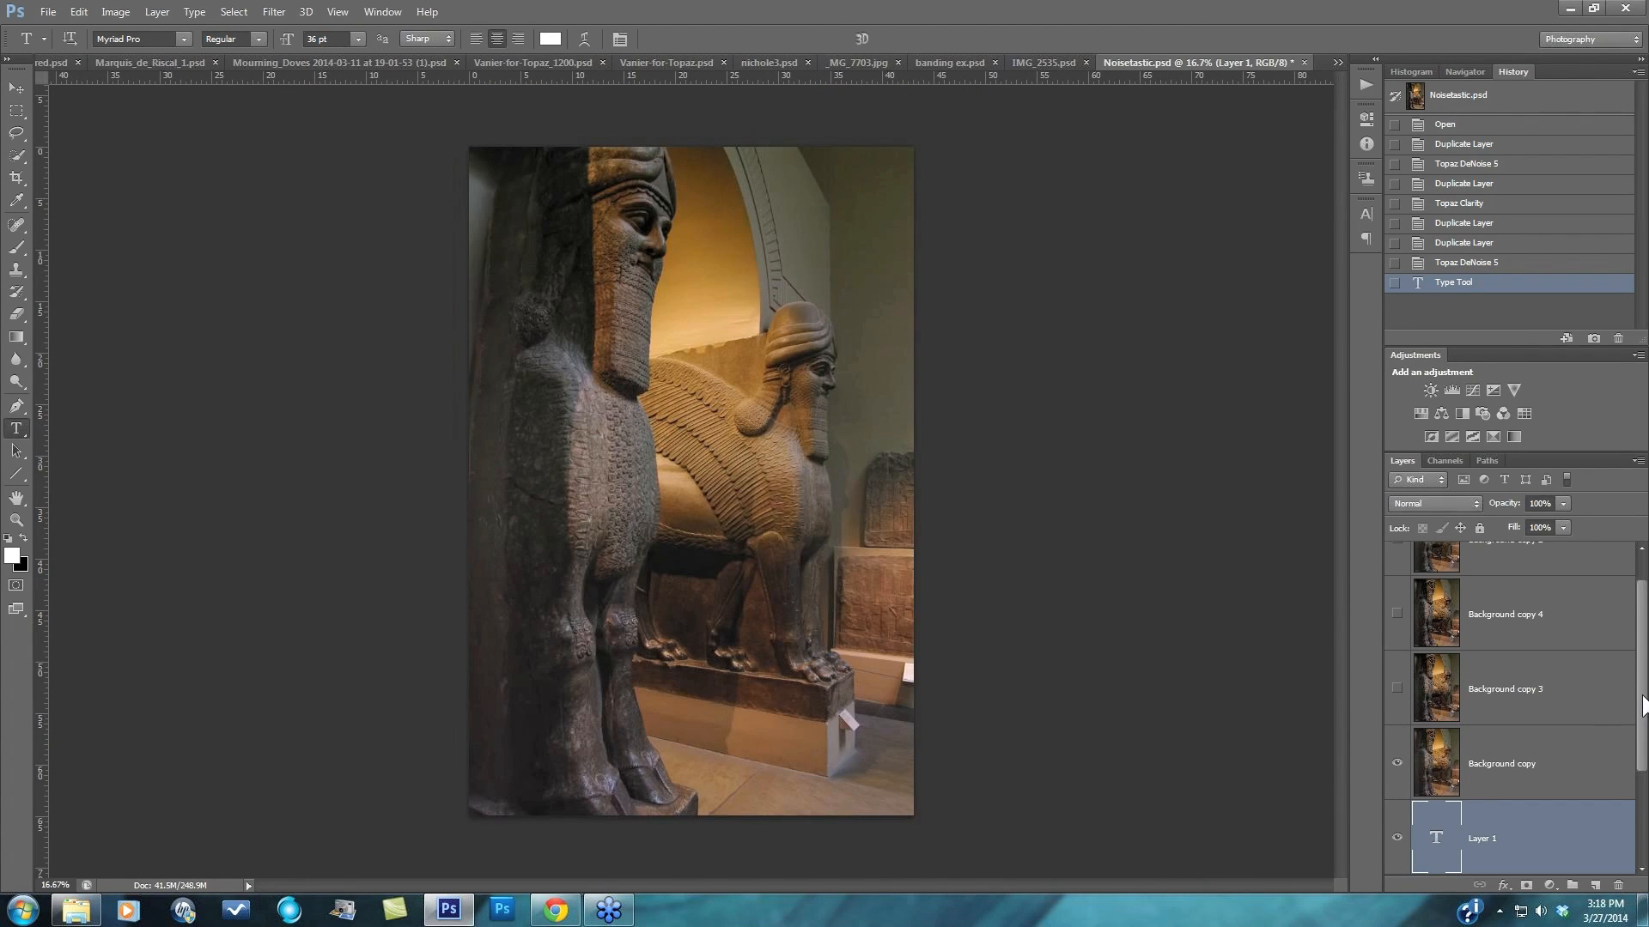
- Make the Background copy 3 layer visible and toggle Background copy 4 on and off to compare their effects
scroll(1603, 708, up, 1)
click(1397, 731)
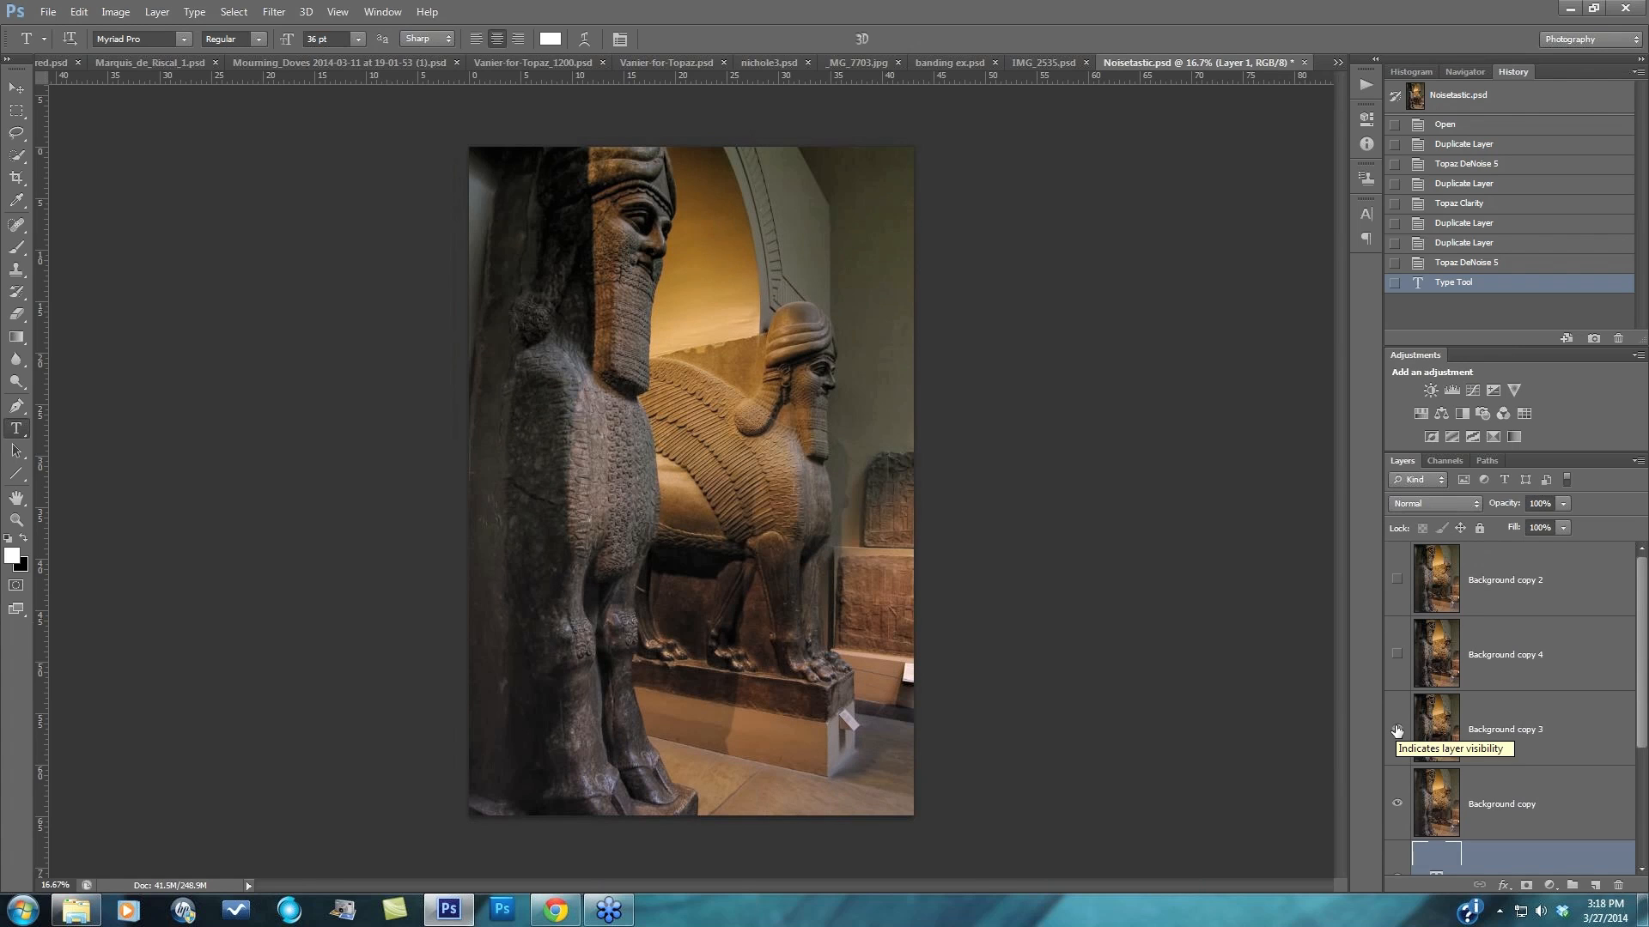
click(1397, 731)
click(1397, 730)
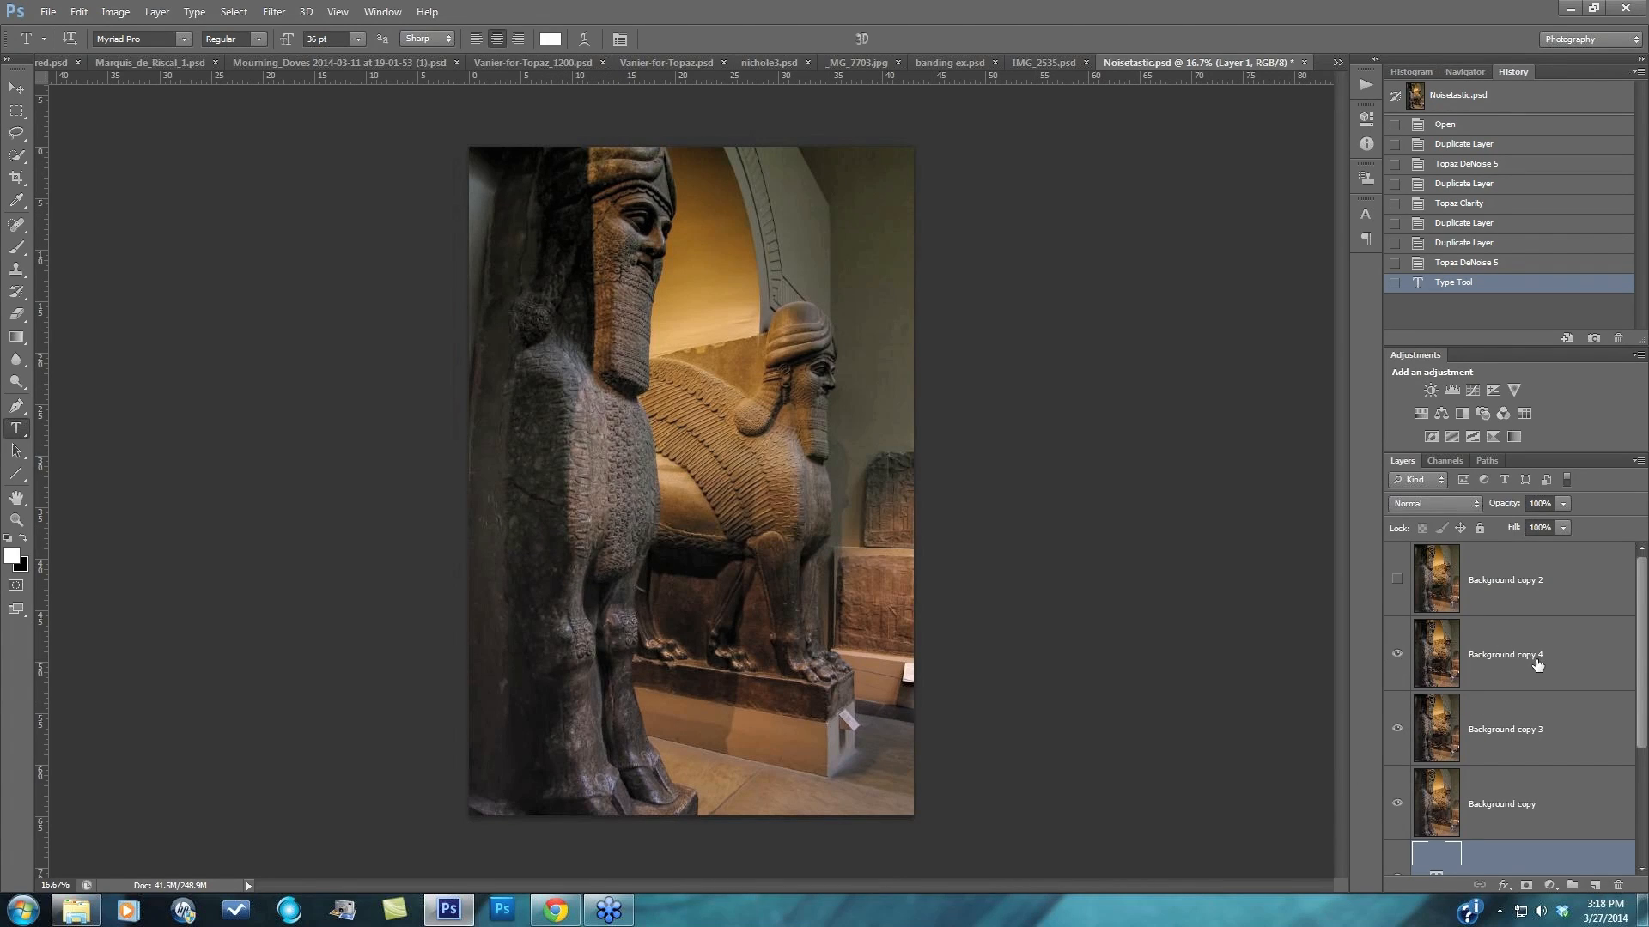
click(1397, 656)
click(1397, 656)
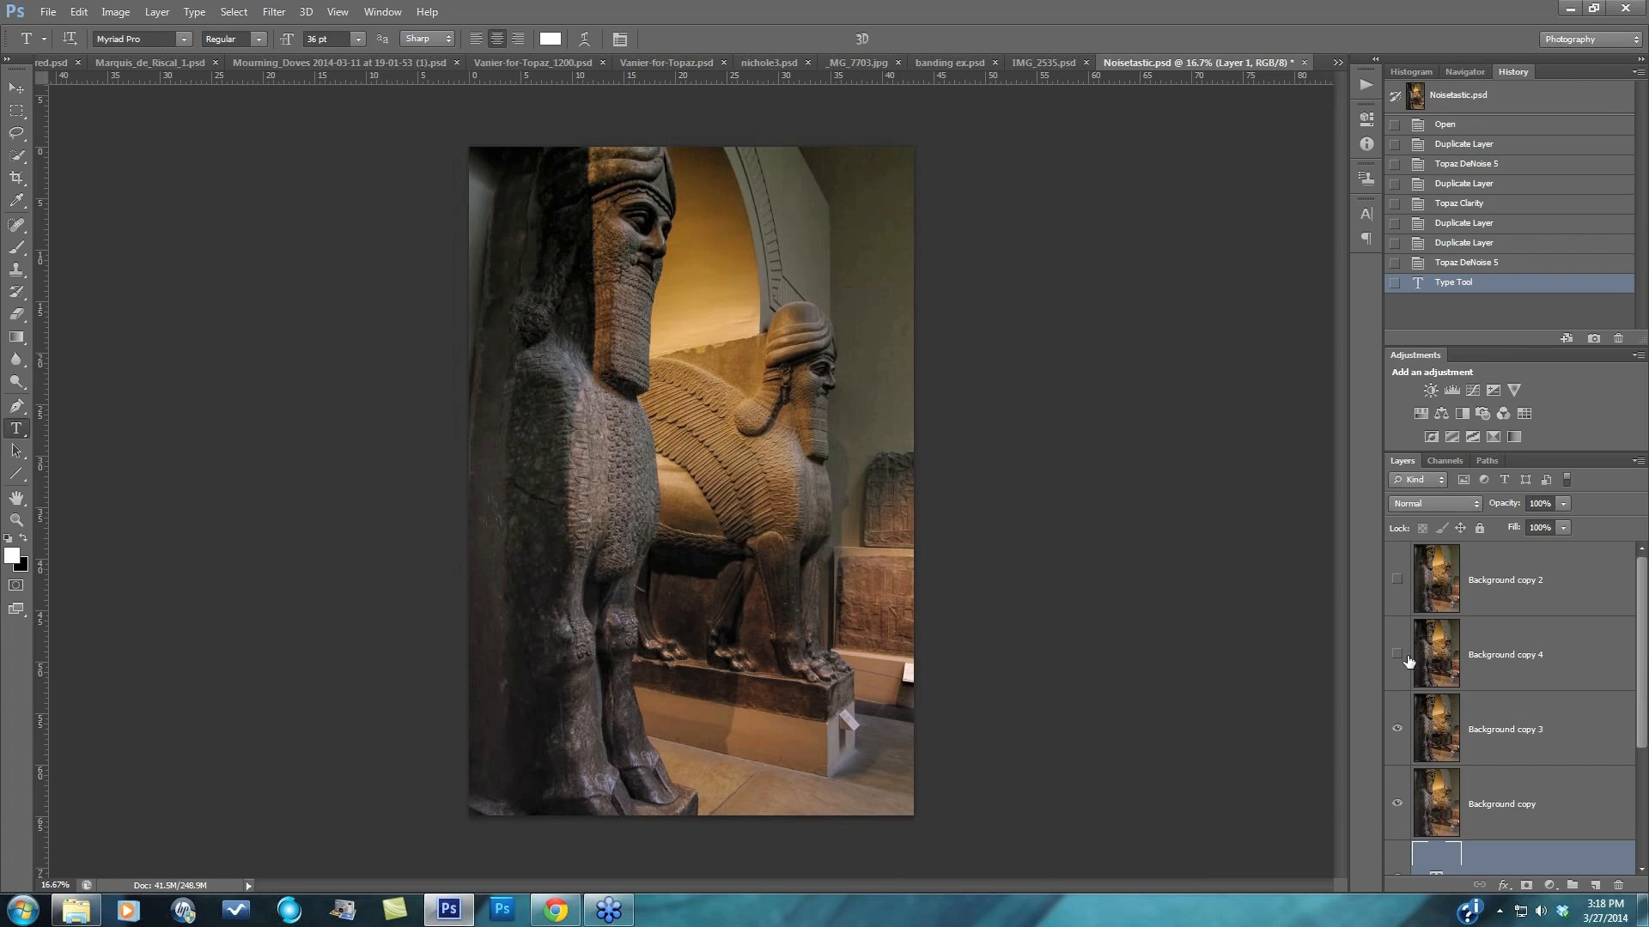